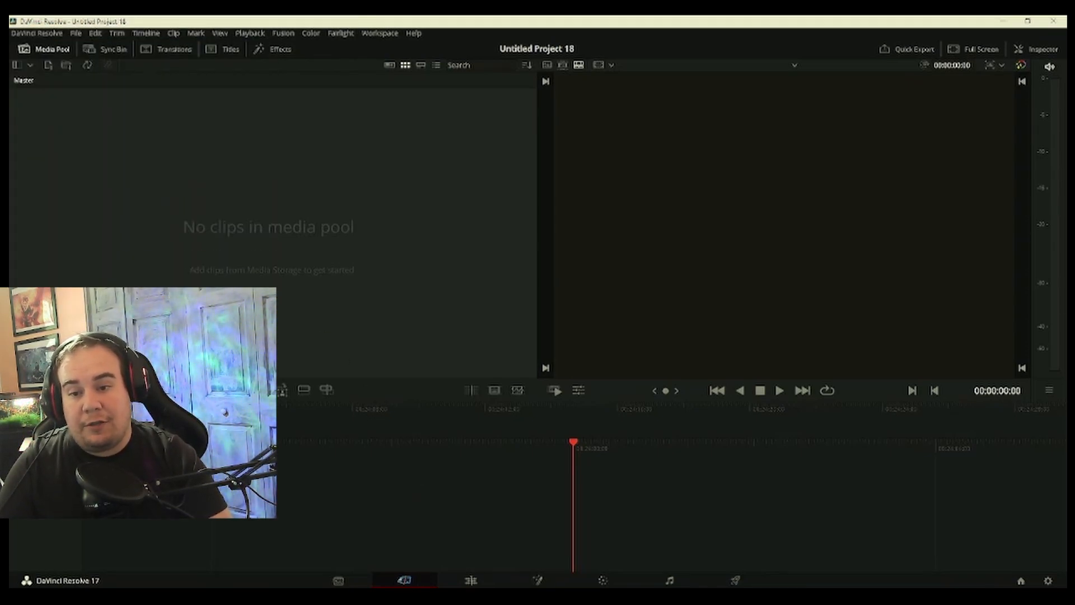
Import the AT-cm_i8qgLXGOCzJuYreAjBTZrQ MP4 video from the Downloads folder into the media pool
right_click(277, 292)
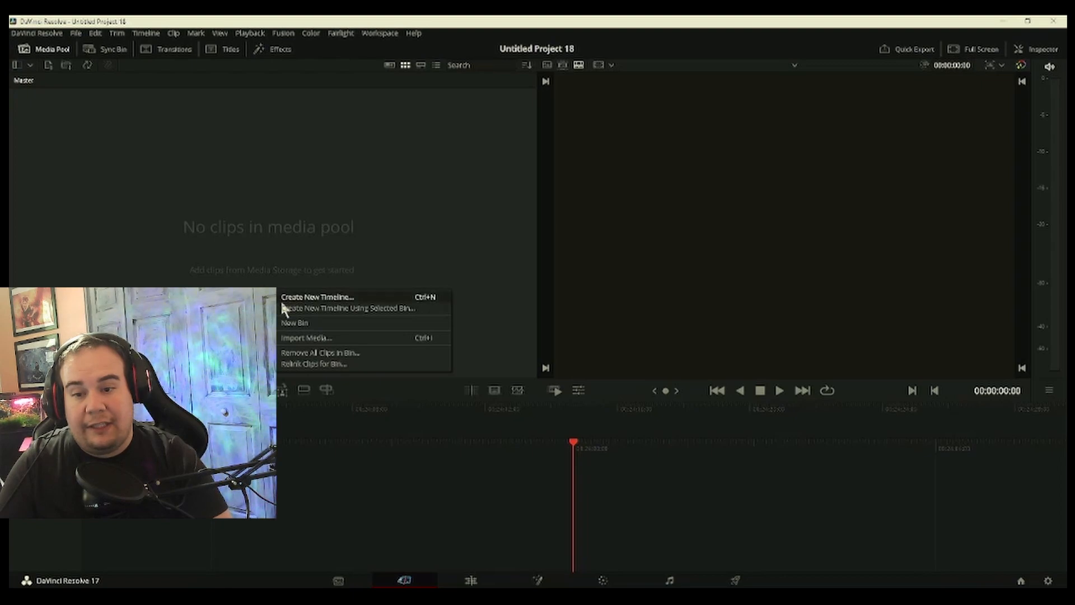
click(314, 337)
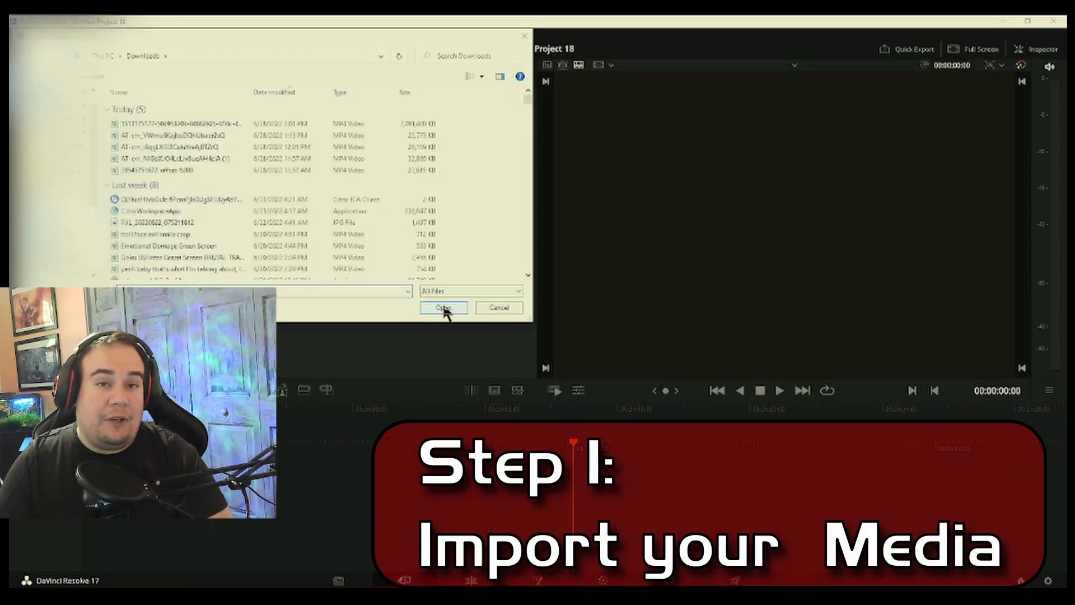
click(289, 151)
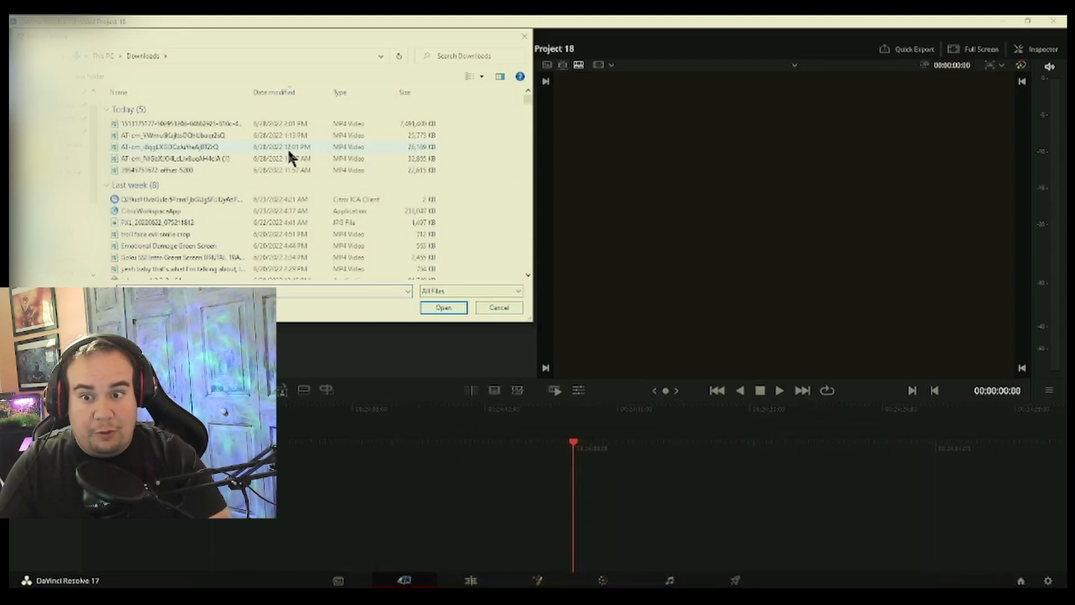
double_click(289, 150)
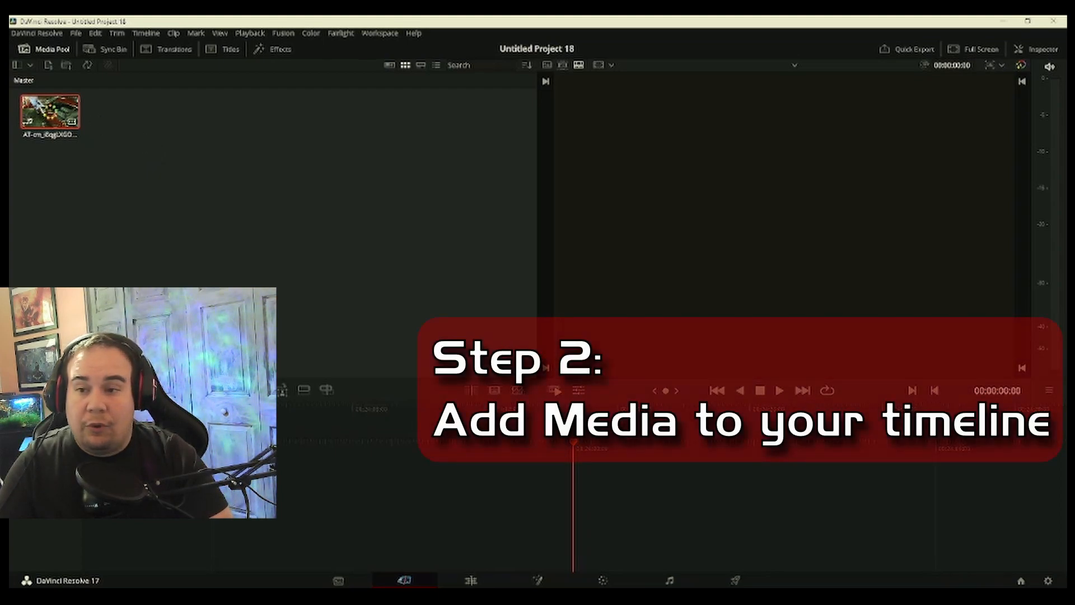
Add the imported clip to a new timeline three times, stacked on video tracks 1, 2 and 3 from the start
drag(50, 119, 99, 425)
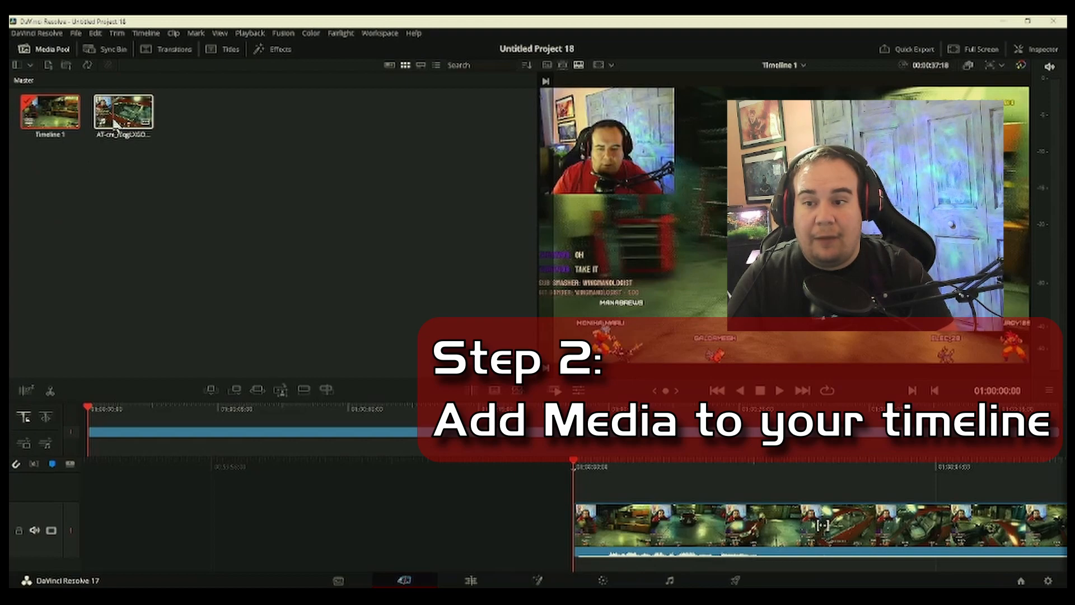
drag(117, 130, 94, 423)
drag(123, 120, 90, 420)
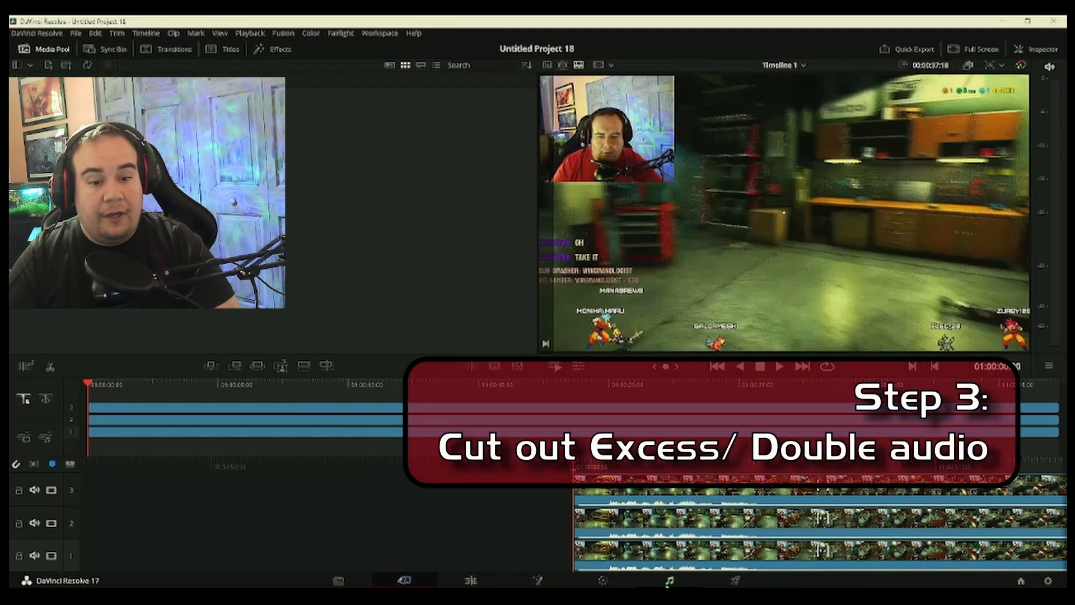
On the Fairlight page, cut the duplicate audio clips from Audio 2 and Audio 3, keeping only Audio 1
click(668, 581)
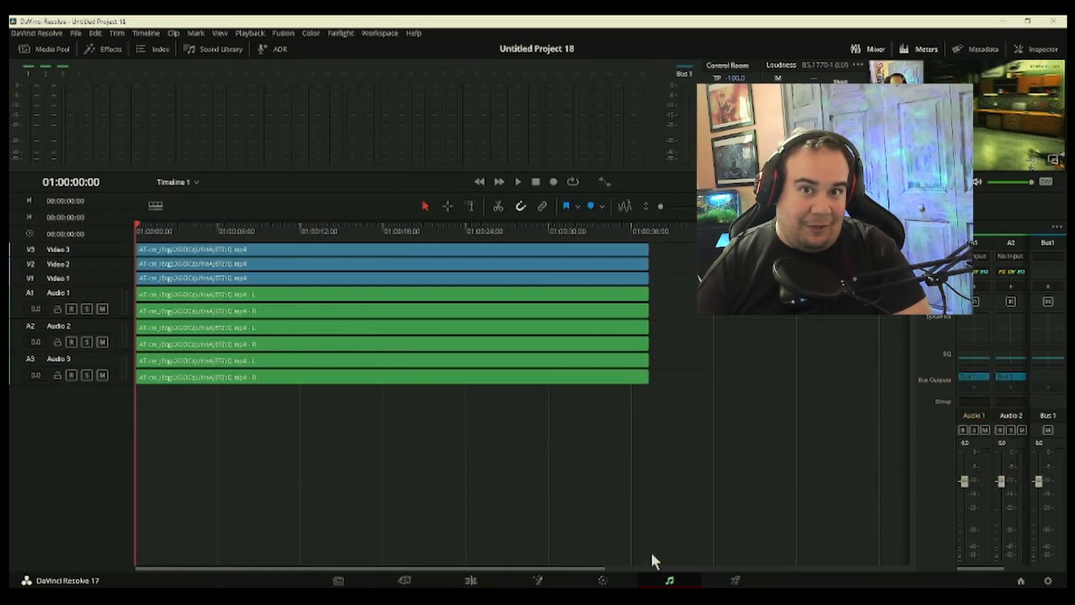
click(411, 383)
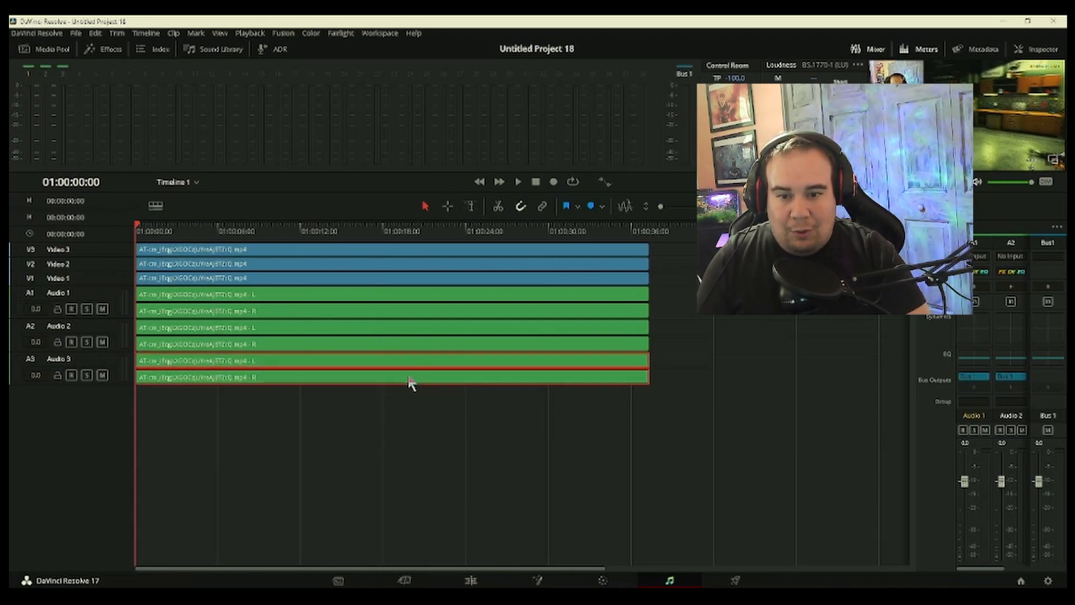
ctrl+click(414, 347)
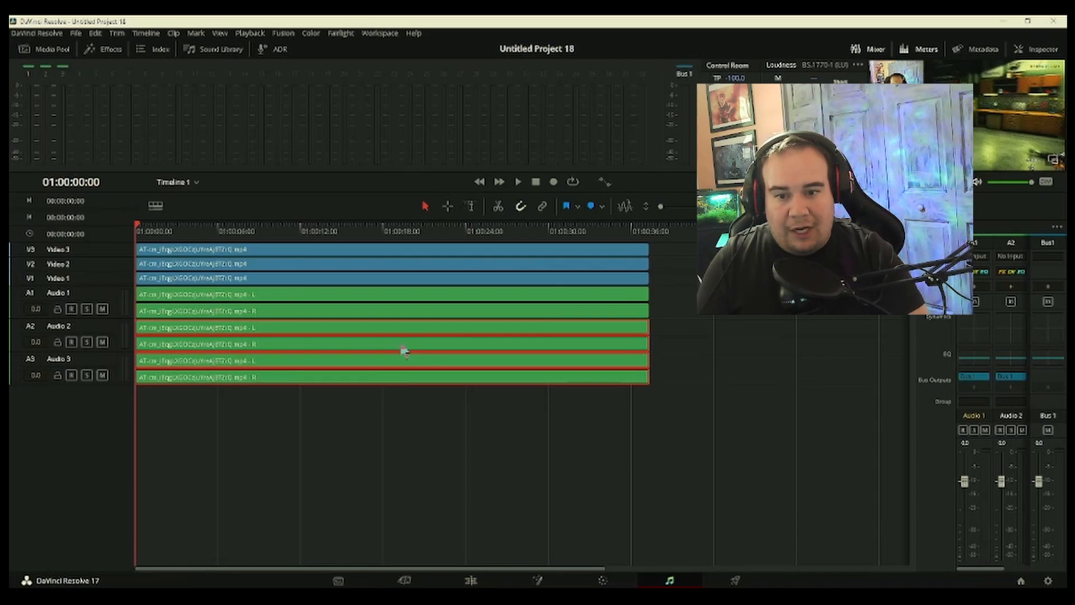
right_click(404, 350)
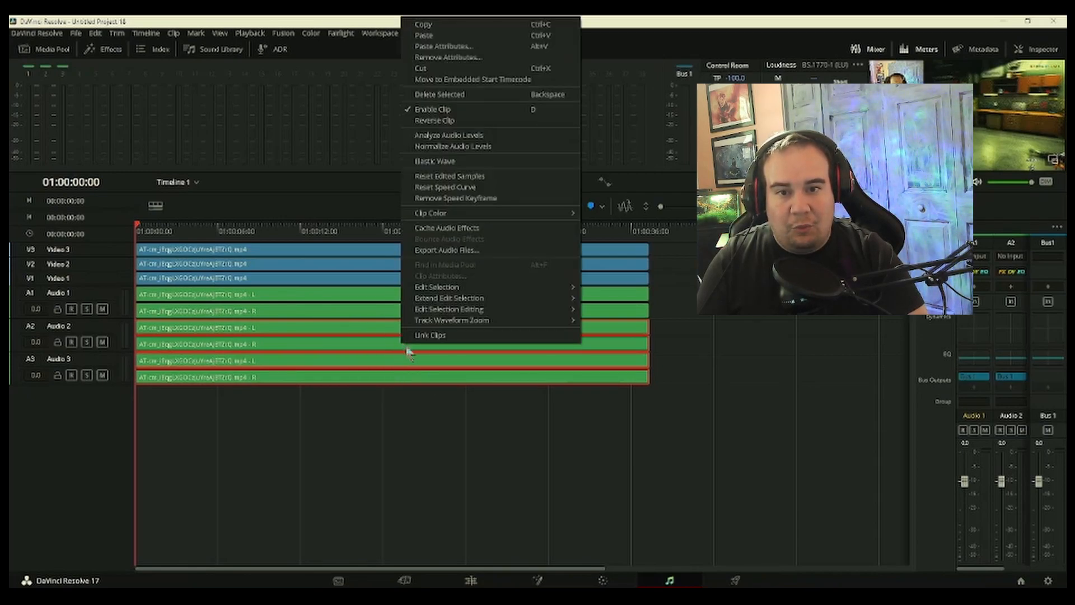
click(542, 68)
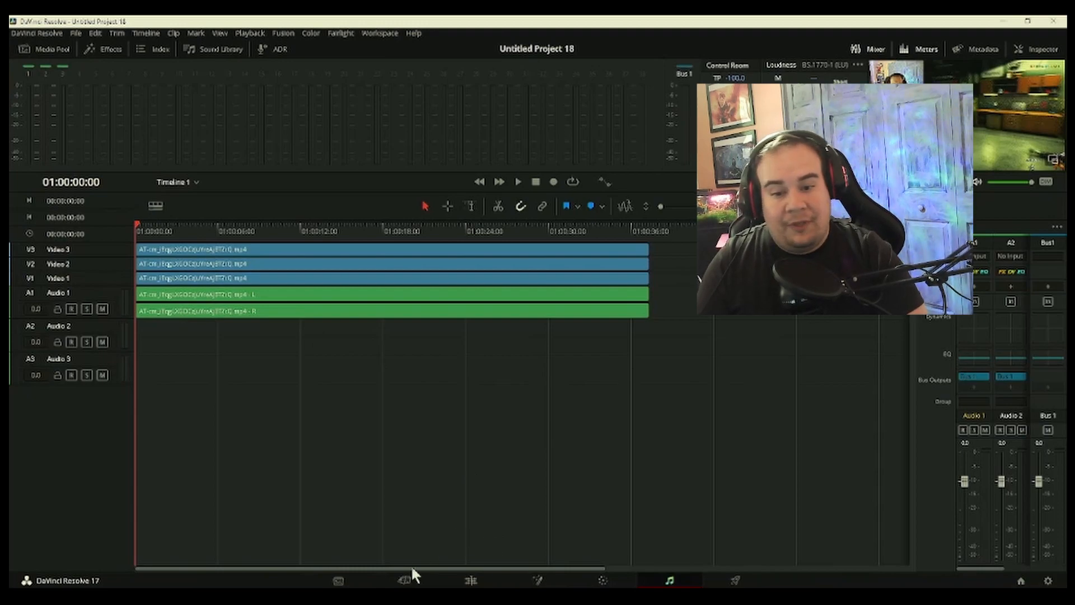
On the Edit page, stop Timeline 1 from using the project settings and set its resolution to 1080 x 1920
click(469, 582)
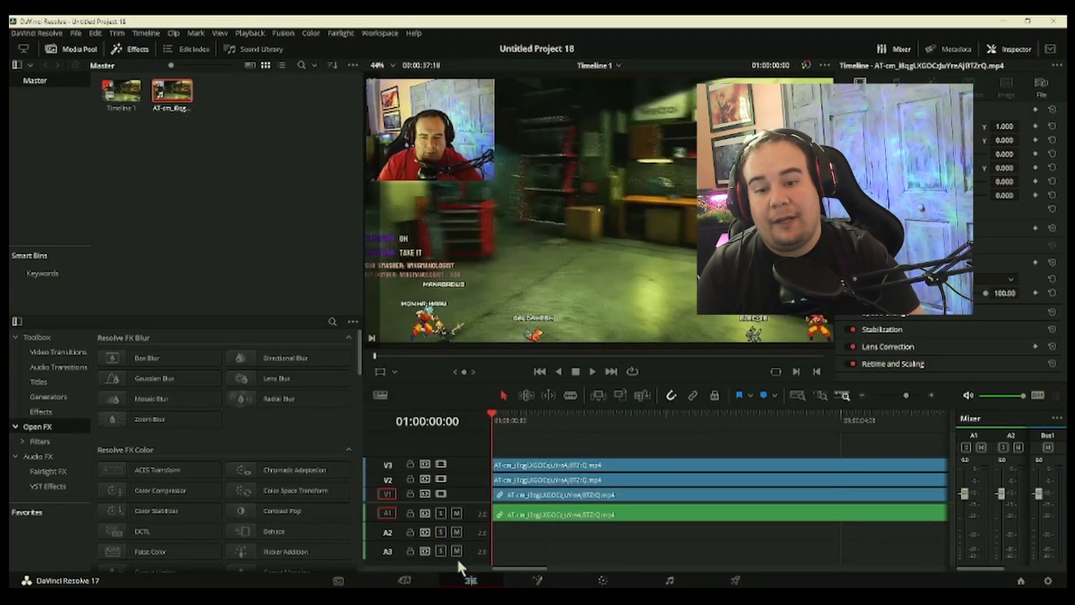
right_click(126, 95)
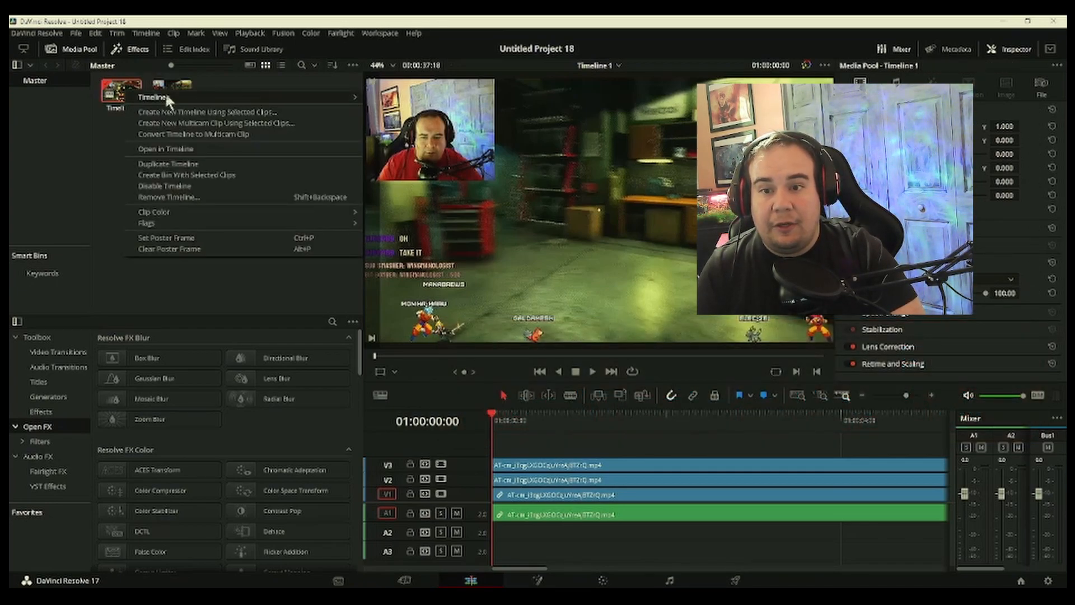
mouse_move(164, 93)
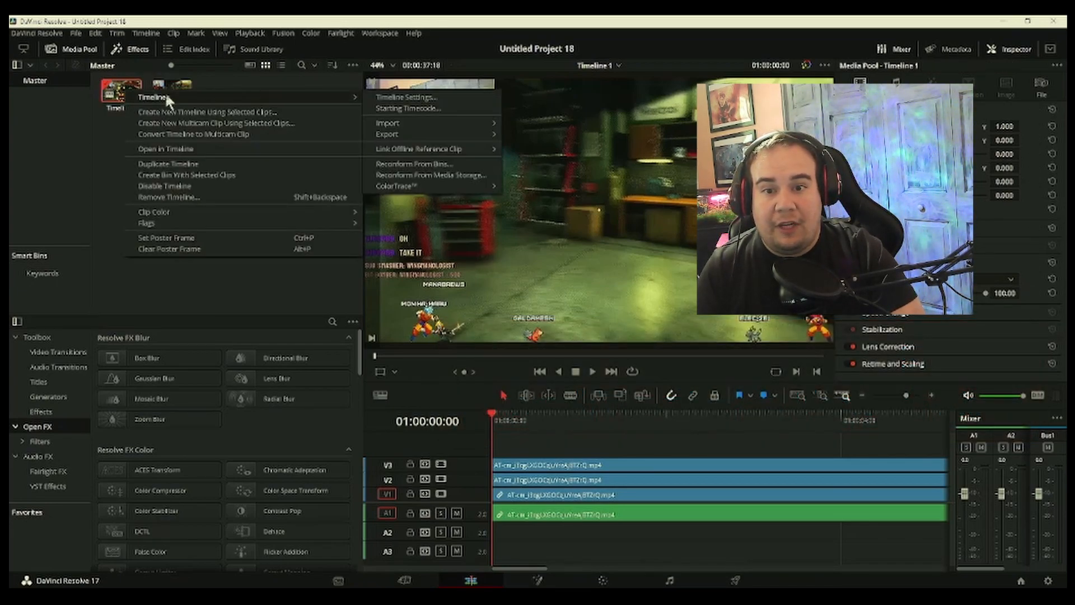
click(432, 98)
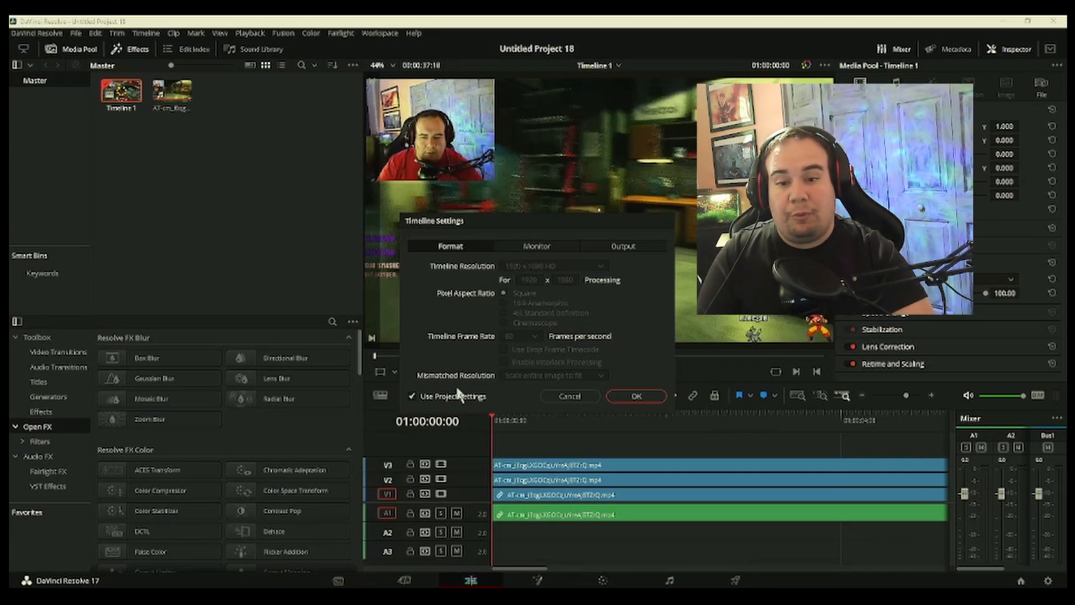
click(412, 396)
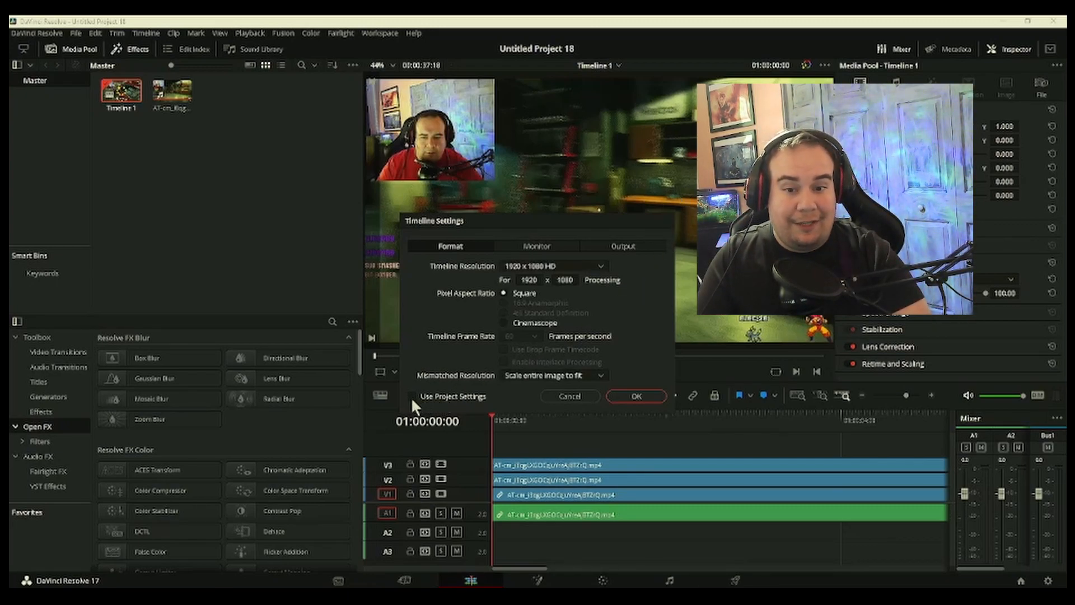
click(539, 280)
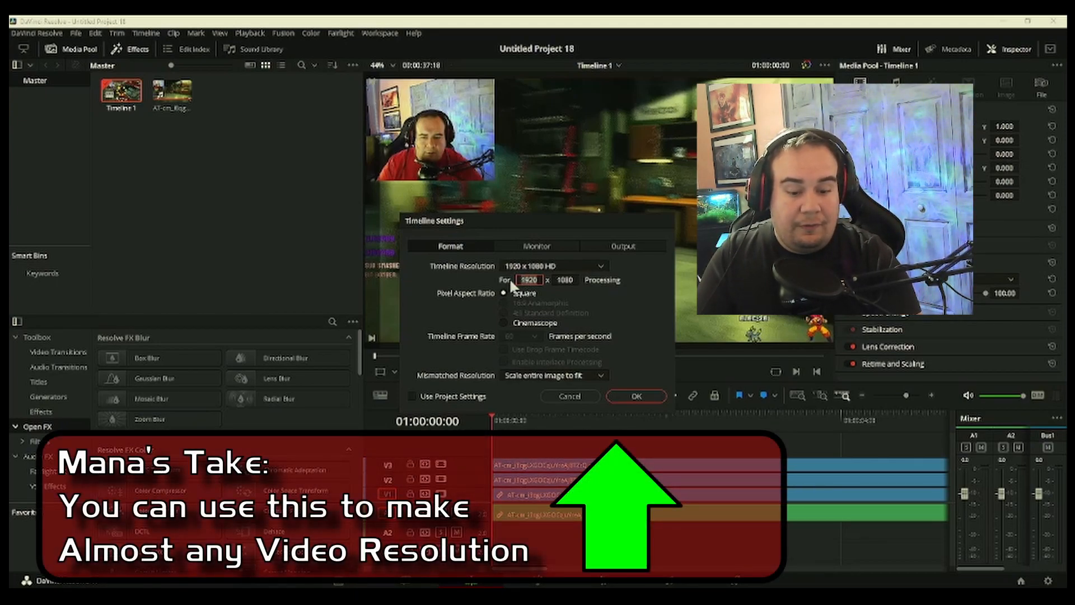
text(1080)
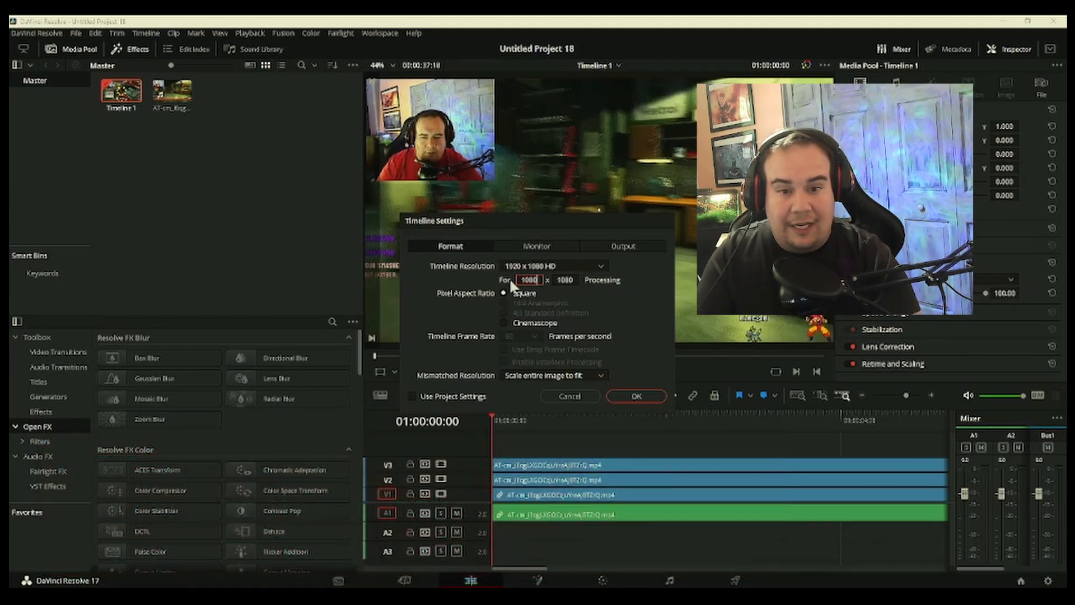
key(Tab)
text(1920)
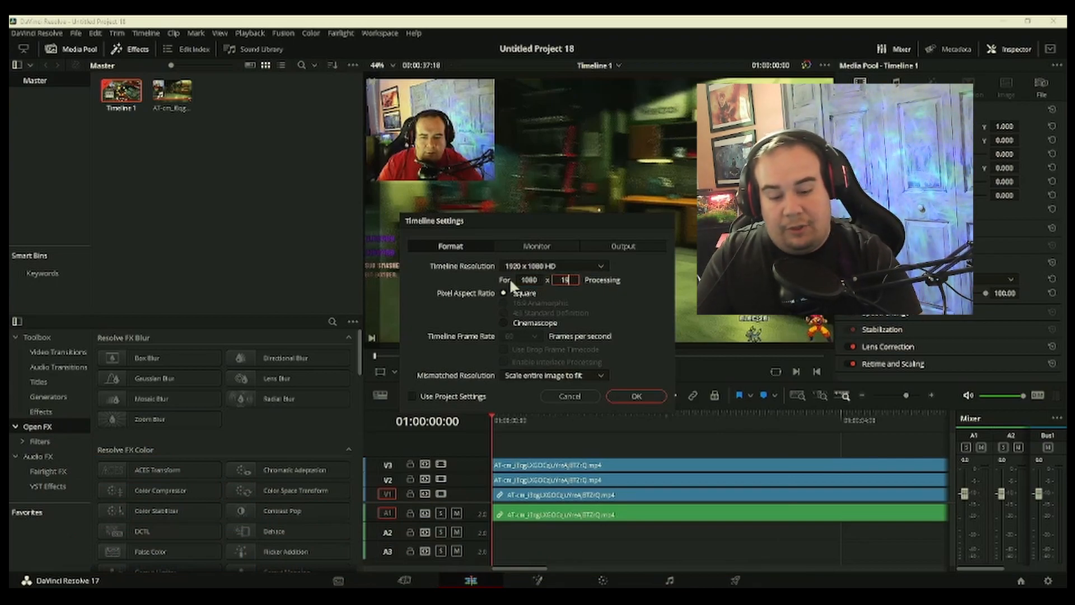
click(634, 395)
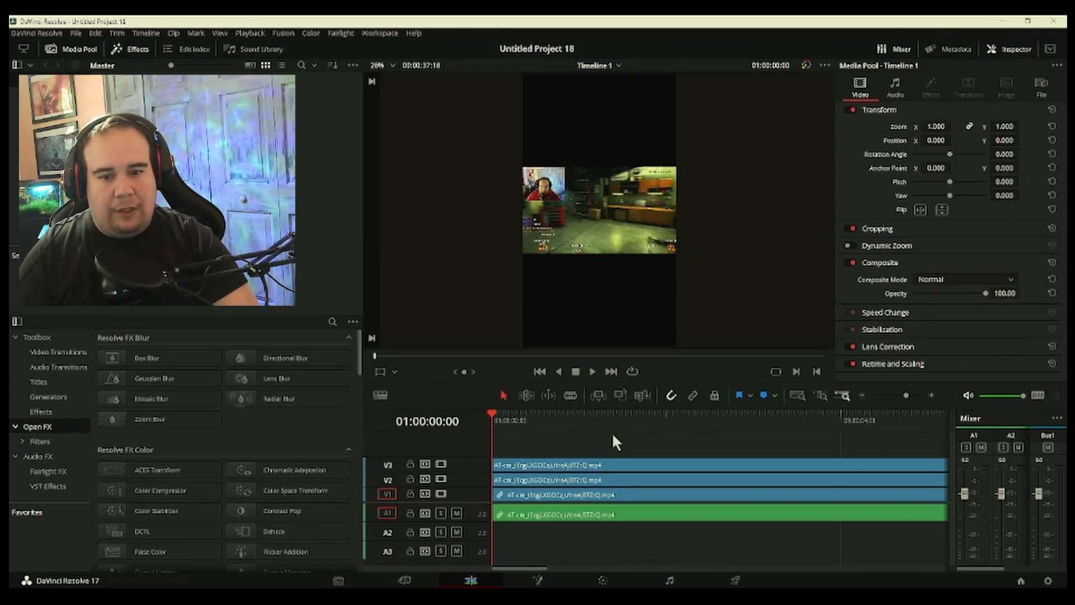
Enlarge the clip on V1 with the Transform overlay to a zoom of about 3.448 so it fills the vertical frame
click(577, 497)
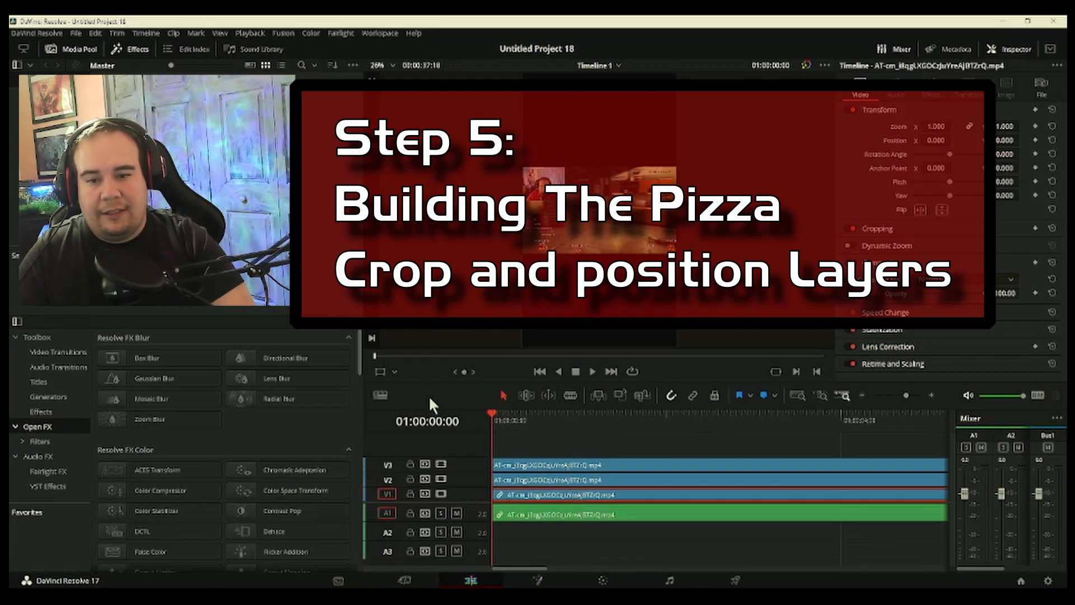
click(393, 371)
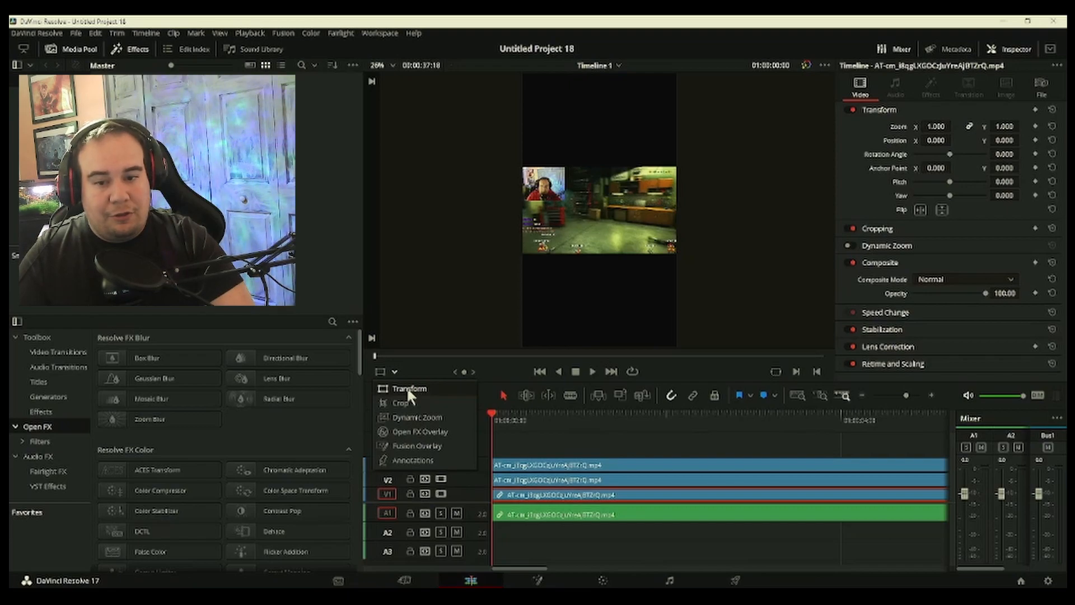
click(408, 391)
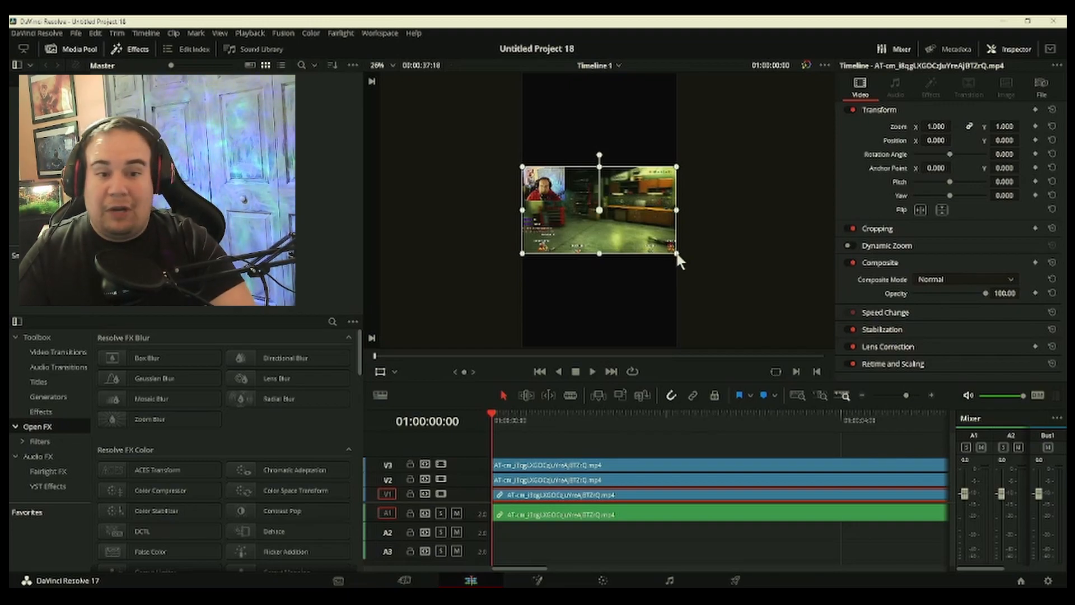
drag(676, 255, 867, 434)
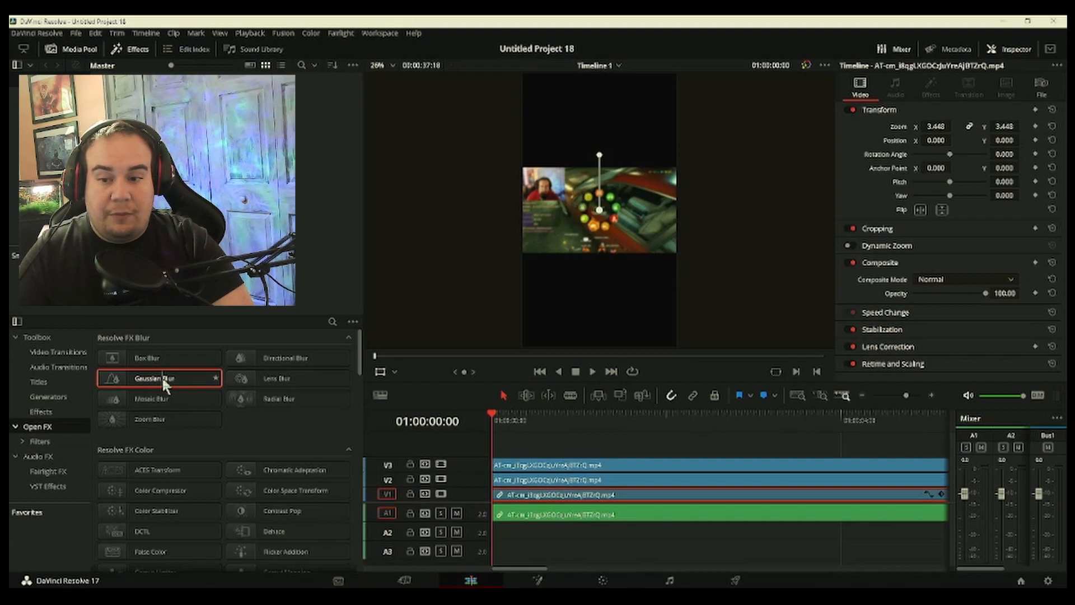
Apply a Gaussian Blur to the V1 background clip and raise its horizontal and vertical strength to 0.790
drag(162, 376, 577, 500)
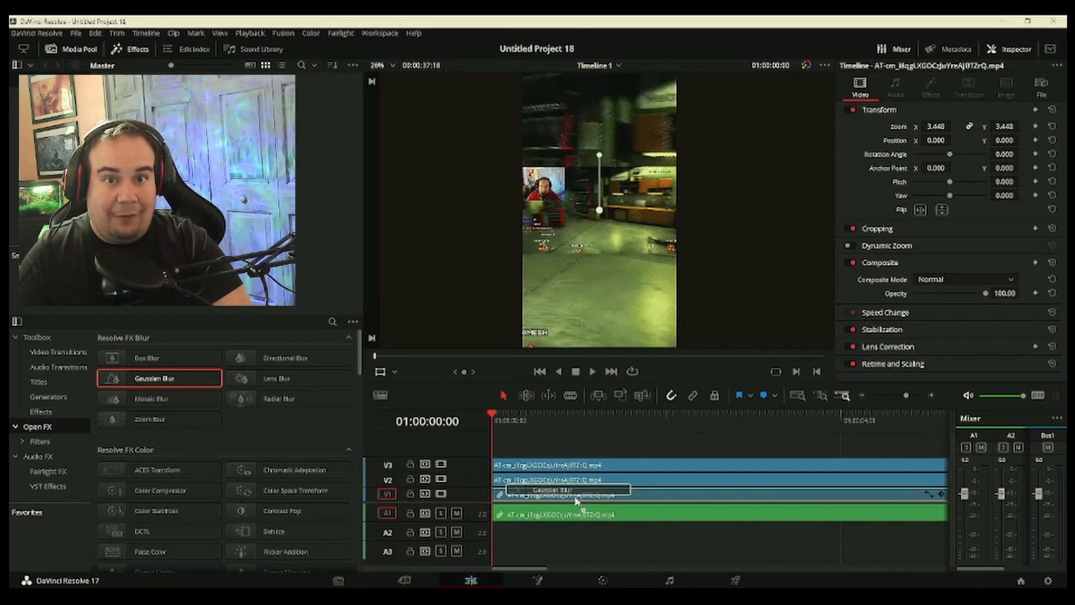
drag(577, 500, 576, 500)
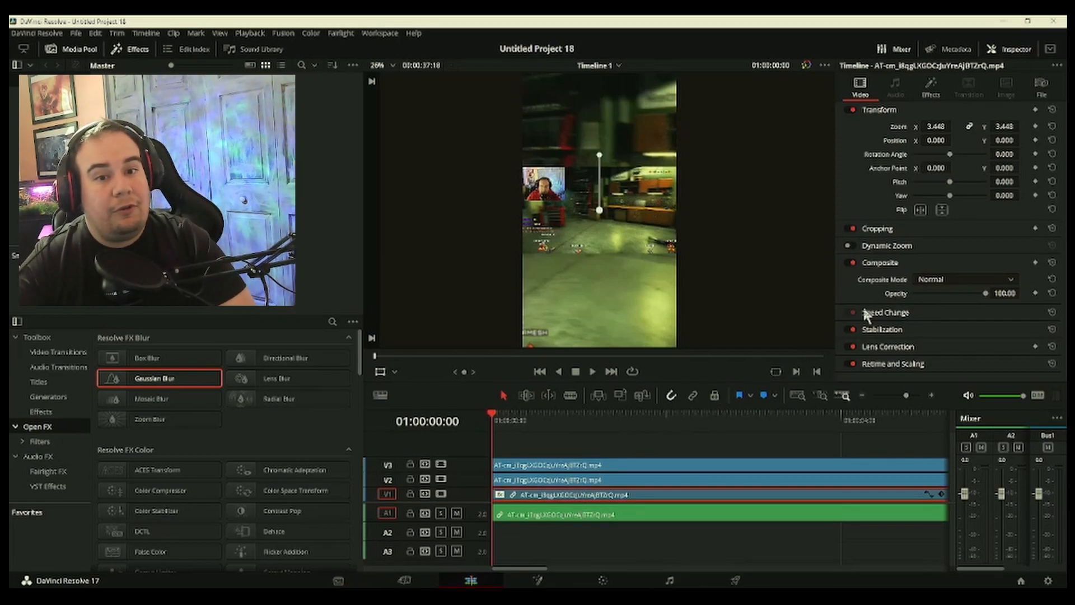
click(930, 92)
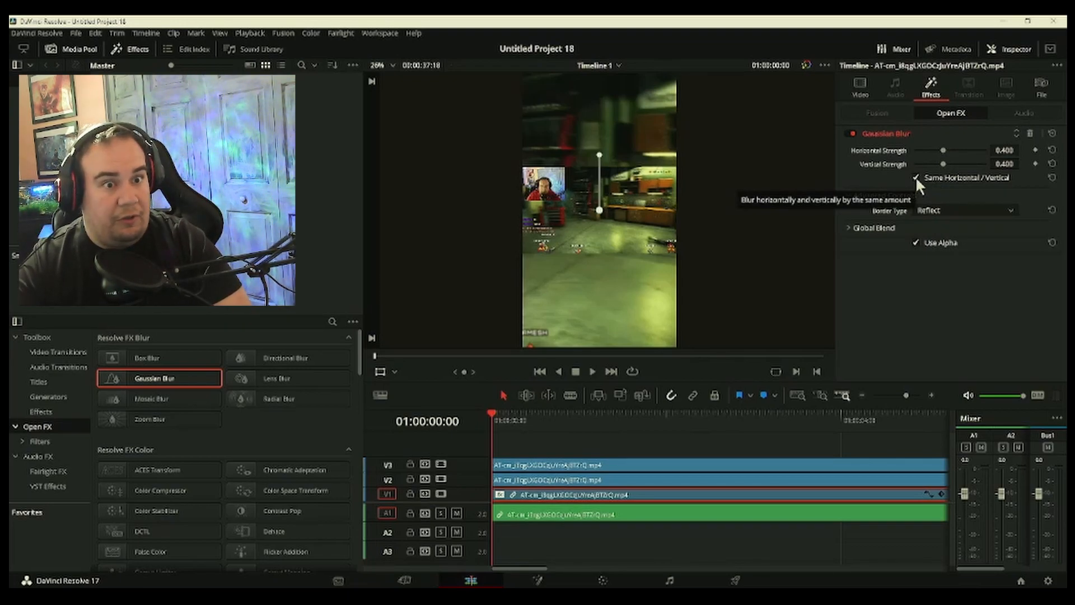
drag(943, 148, 970, 150)
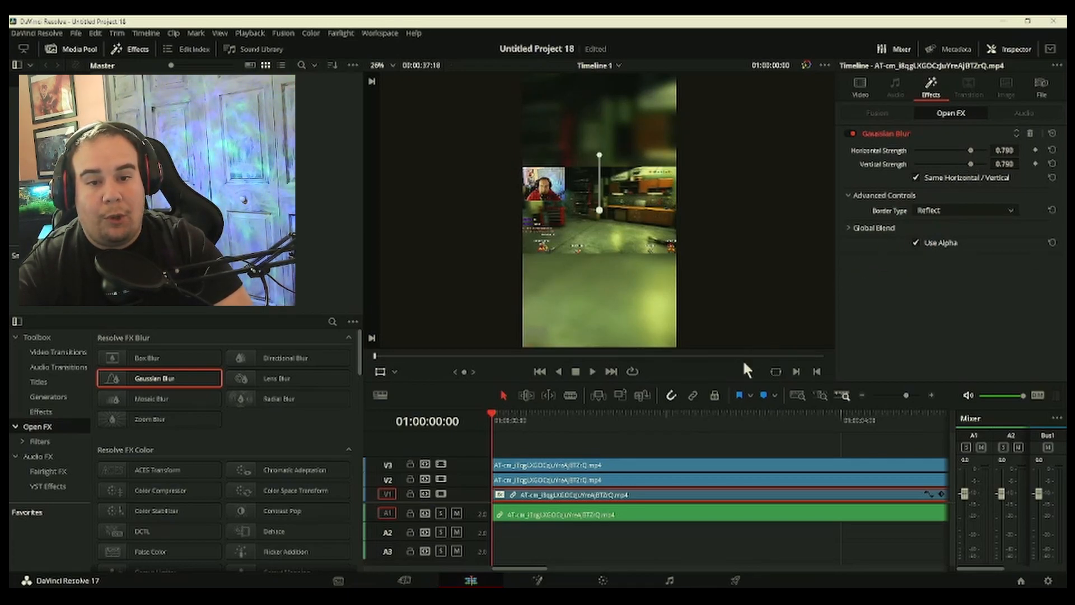
Crop the left side of the V2 clip up to just past the webcam, leaving only the gameplay area
click(569, 483)
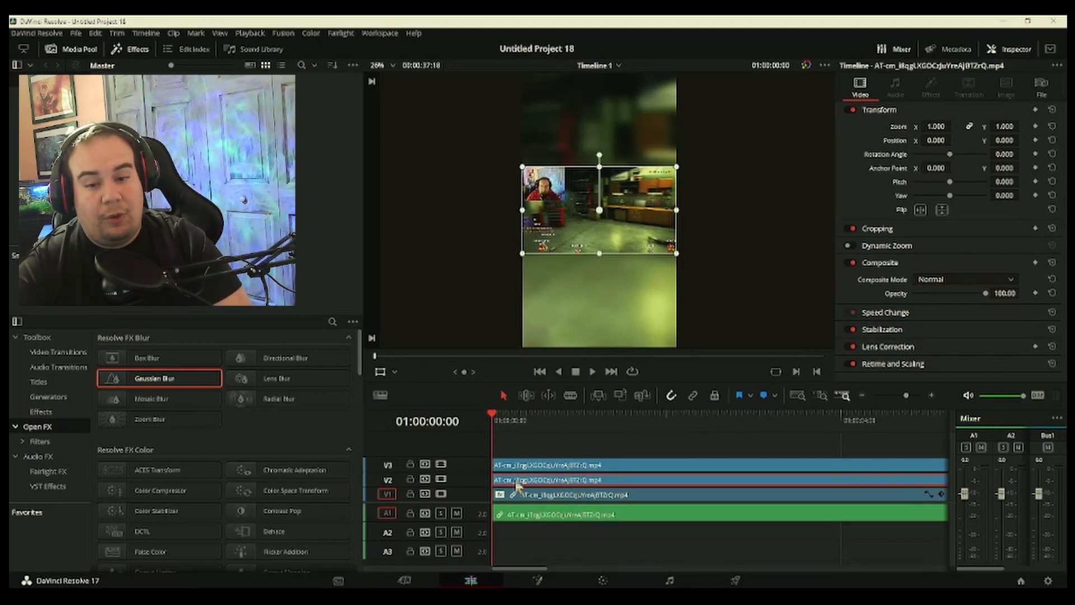
click(394, 371)
click(404, 404)
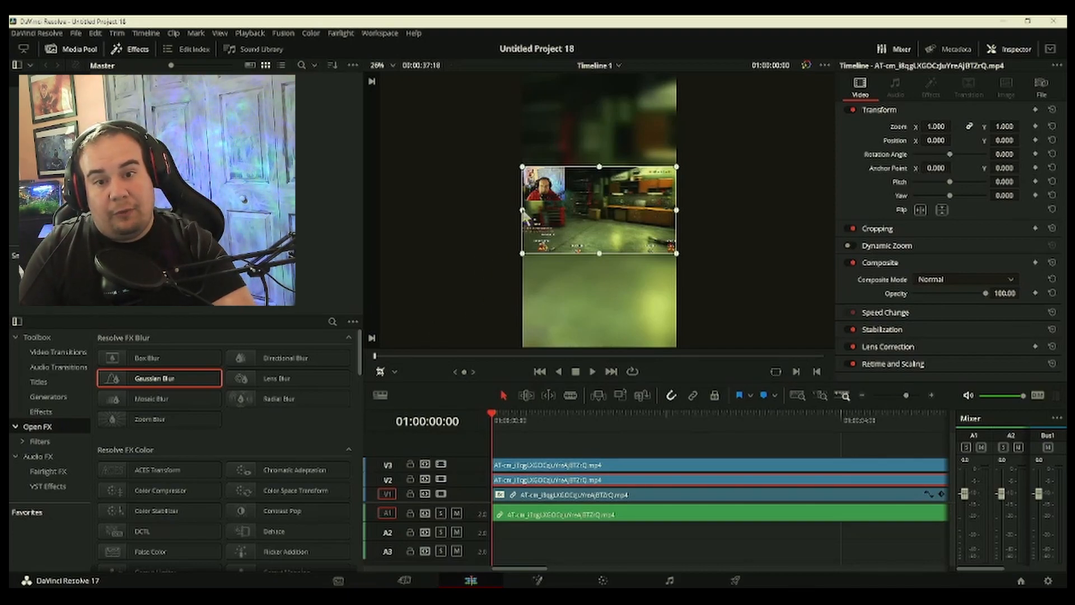
drag(524, 212, 570, 217)
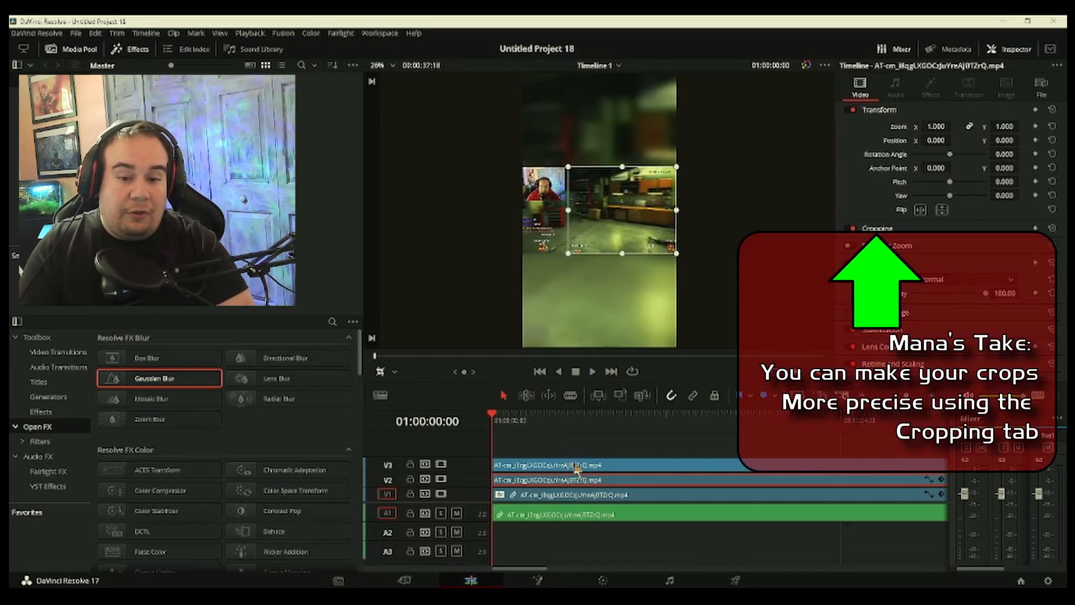
Crop the V3 clip from its lower-right corner so that only the webcam picture remains
key(ctrl+z)
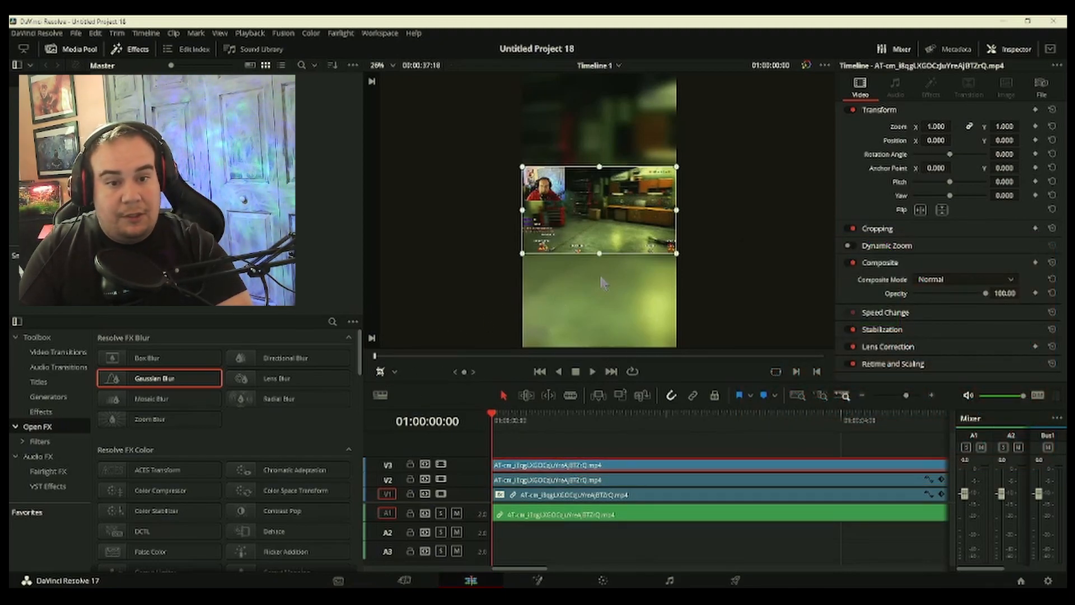
drag(677, 253, 563, 197)
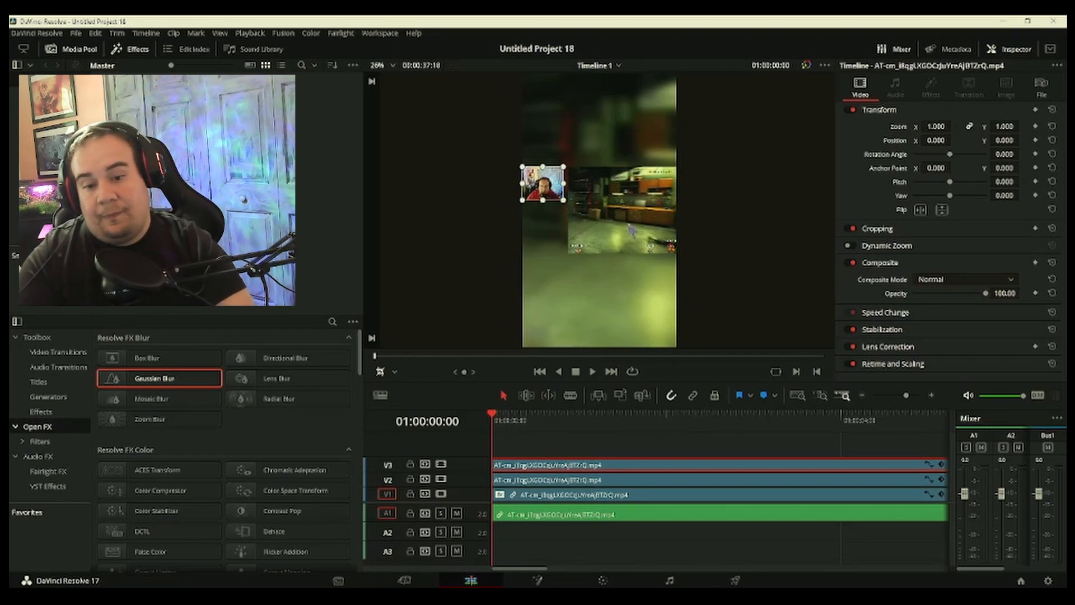
Scale the V2 gameplay clip to a zoom of 1.416 and position it at X -222.097, Y -924.576 so it spans the frame's width
click(523, 485)
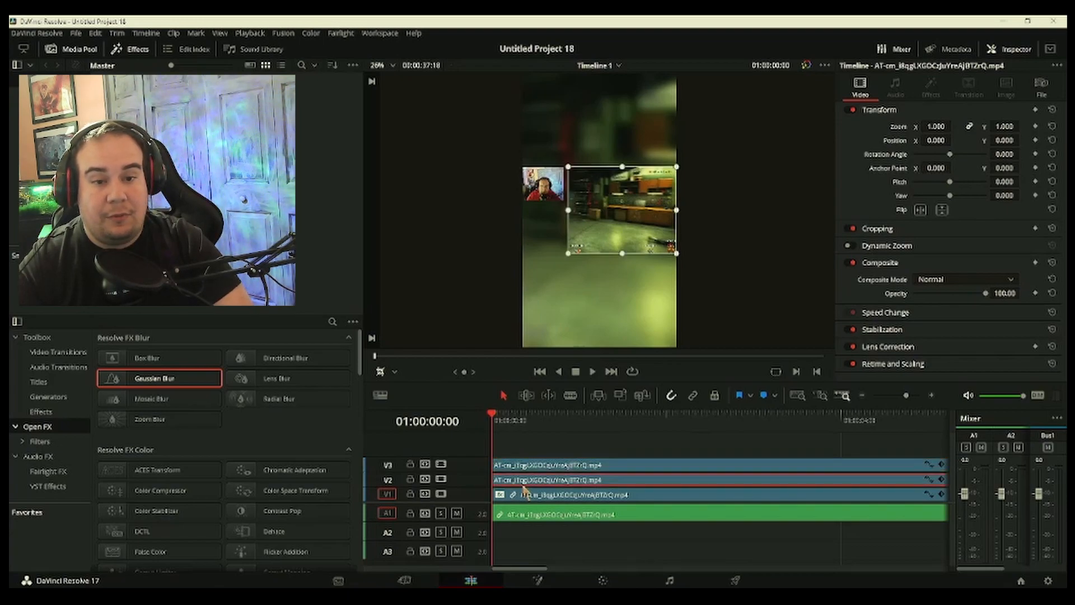
click(392, 370)
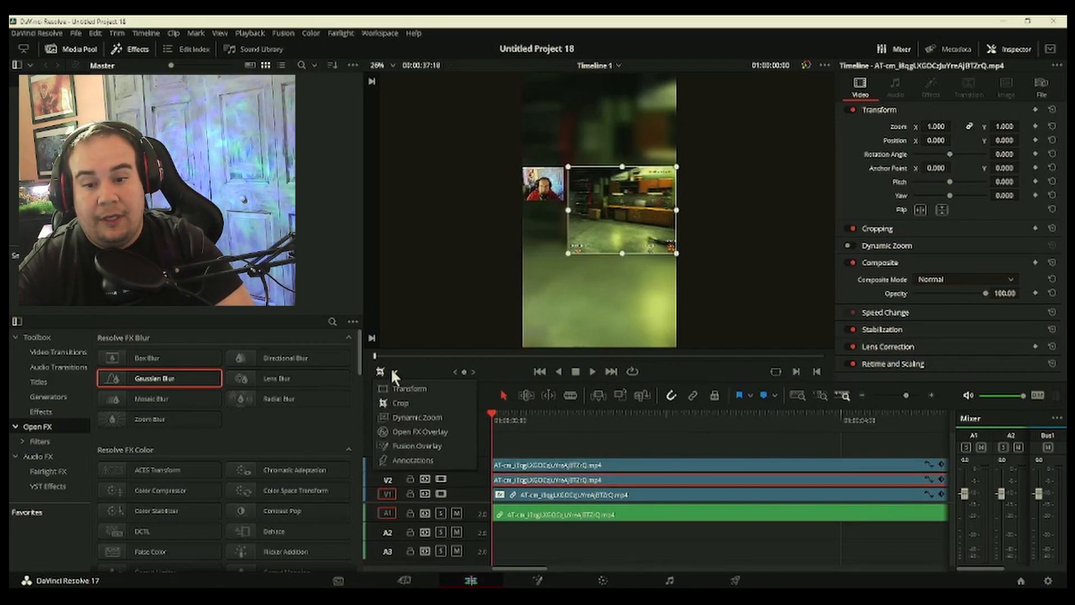
click(405, 389)
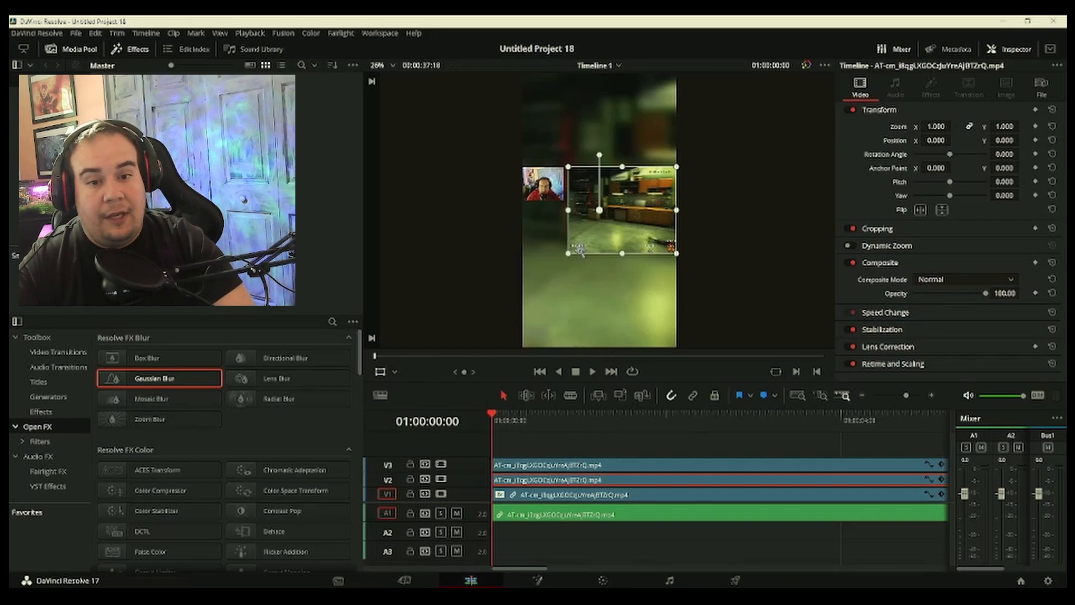
drag(568, 253, 536, 282)
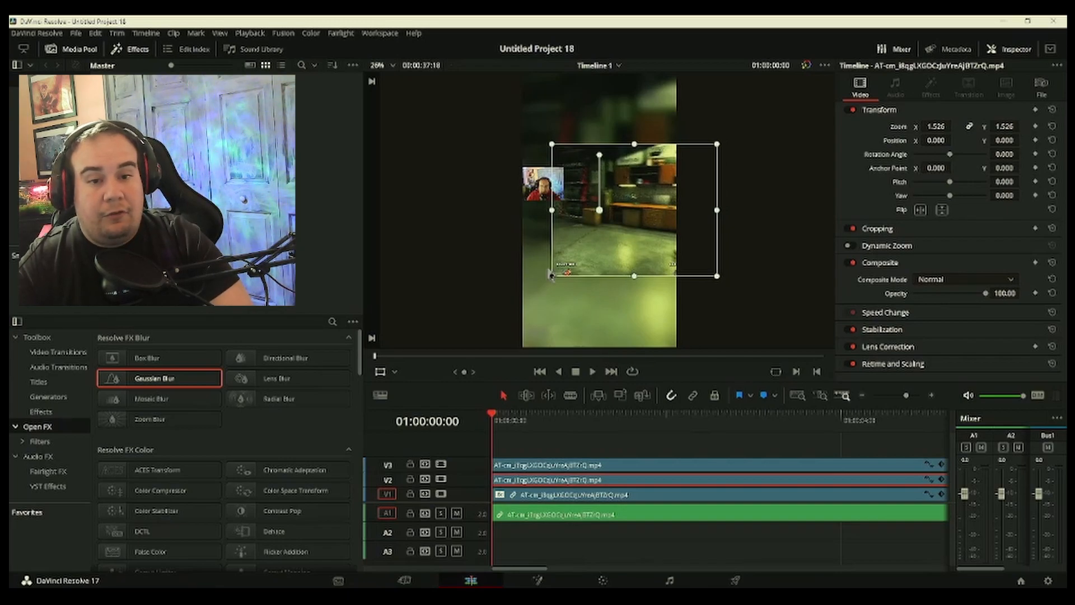
mouse_move(641, 250)
mouse_down()
mouse_move(615, 258)
mouse_move(641, 246)
mouse_move(608, 223)
mouse_move(606, 242)
mouse_move(633, 246)
mouse_up()
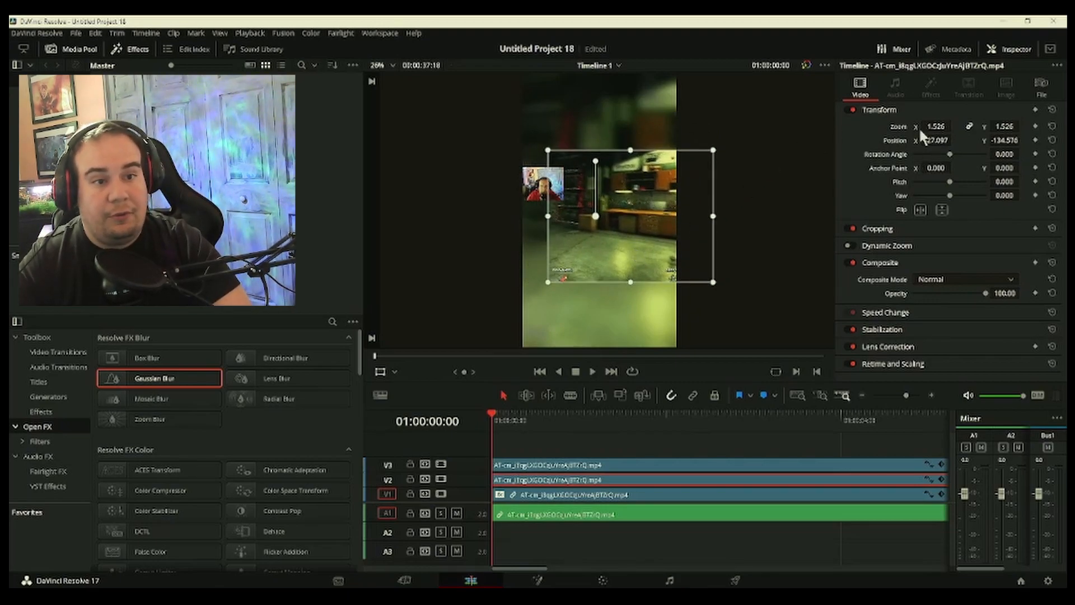
drag(936, 140, 839, 140)
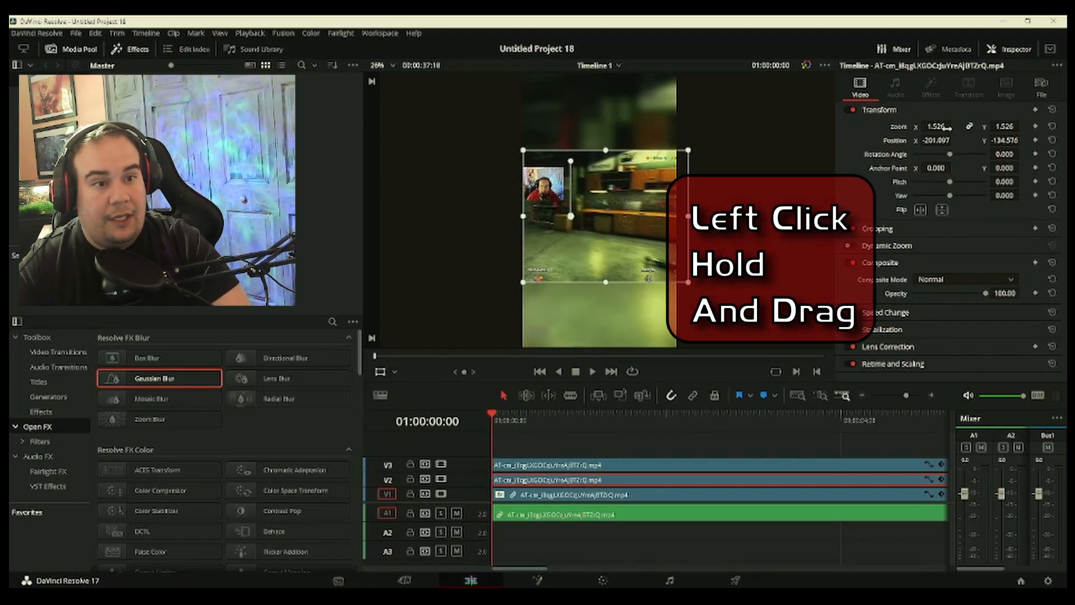
drag(946, 128, 972, 140)
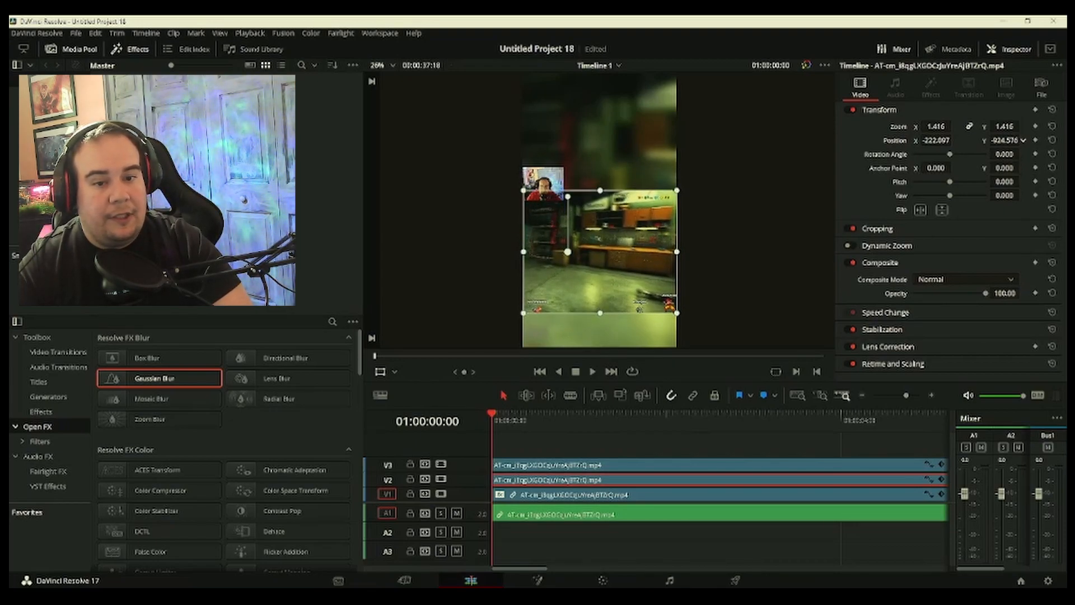
Enlarge the V3 webcam clip to a zoom of 2.466 and position it at X 975, Y -81, centred above the gameplay
click(618, 464)
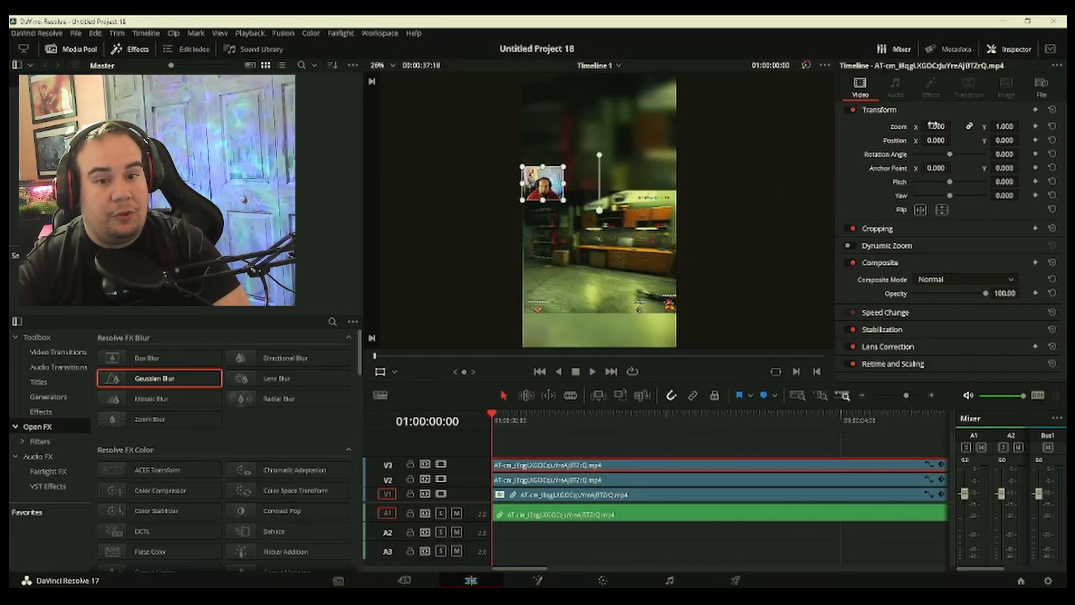
drag(936, 126, 985, 126)
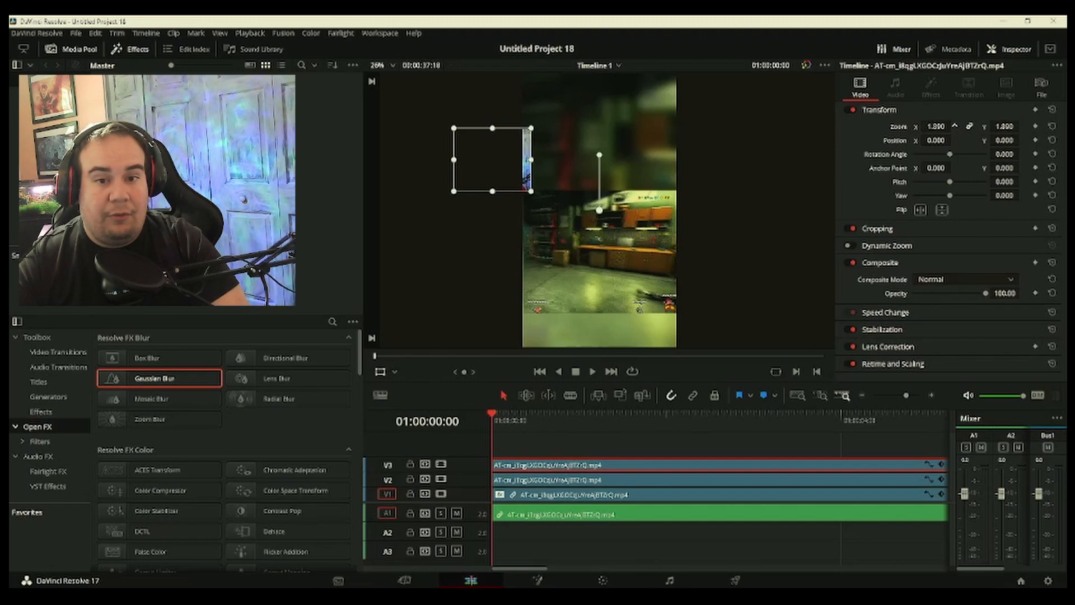
drag(454, 128, 480, 143)
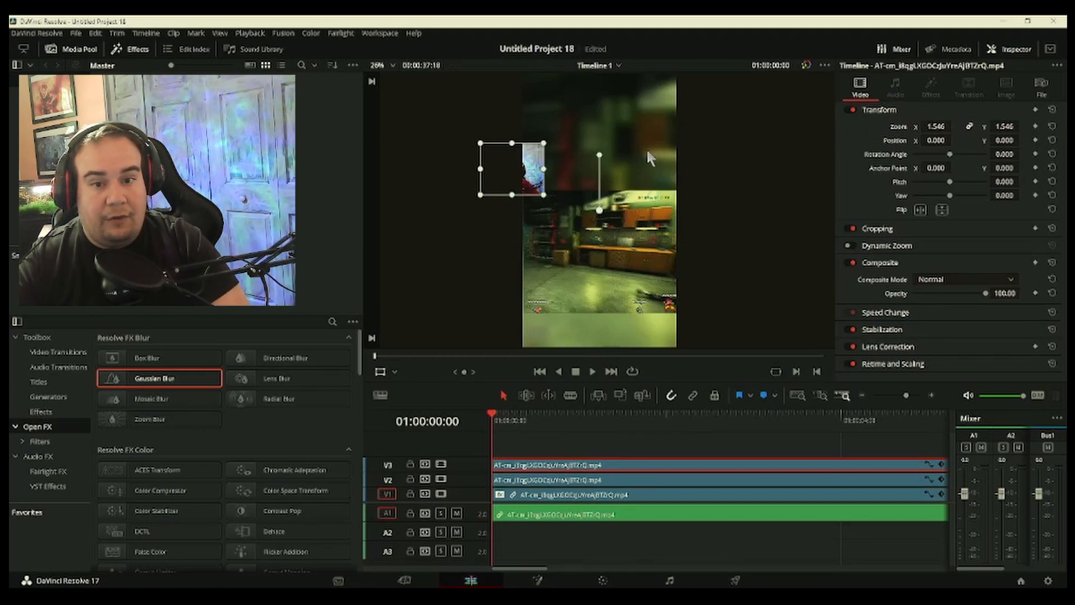
drag(935, 140, 955, 139)
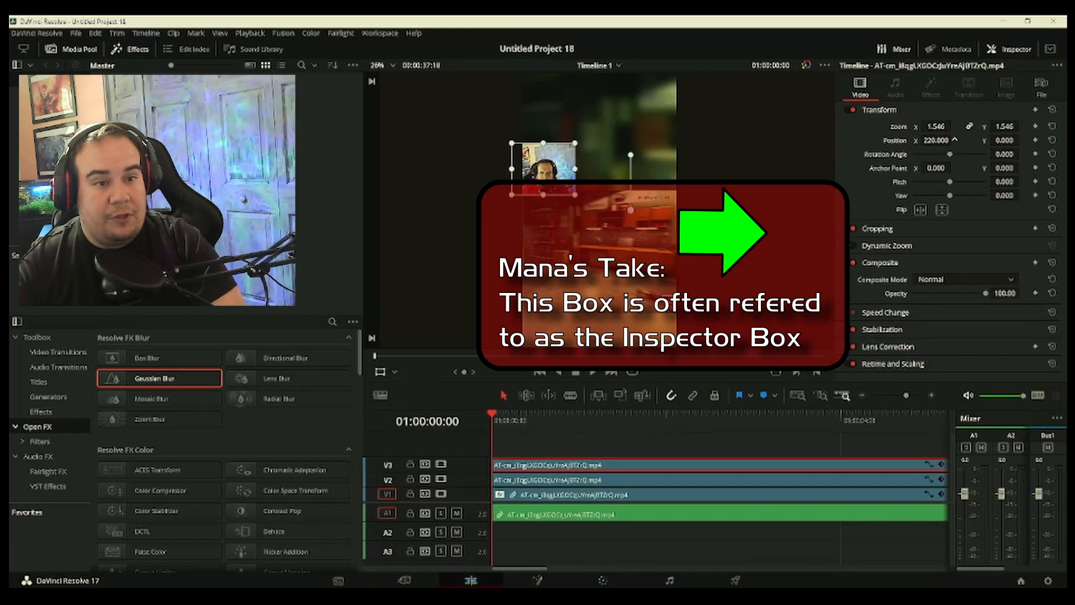
drag(929, 138, 1016, 139)
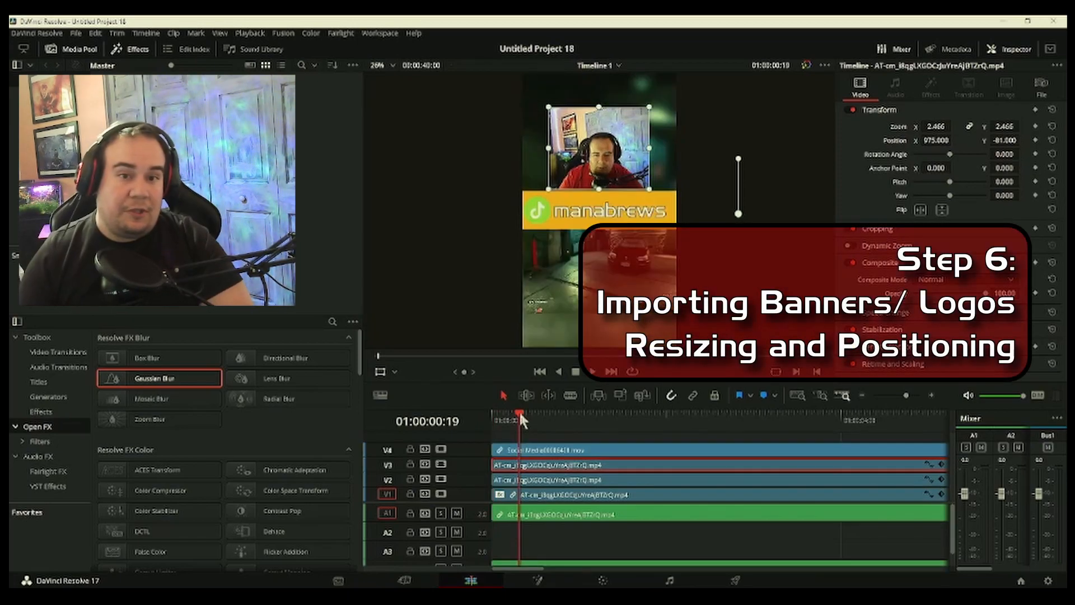
Lower the V2 gameplay clip to a Y position of about -1631.57 and scale the V4 social media banner to a zoom of 0.660
click(533, 480)
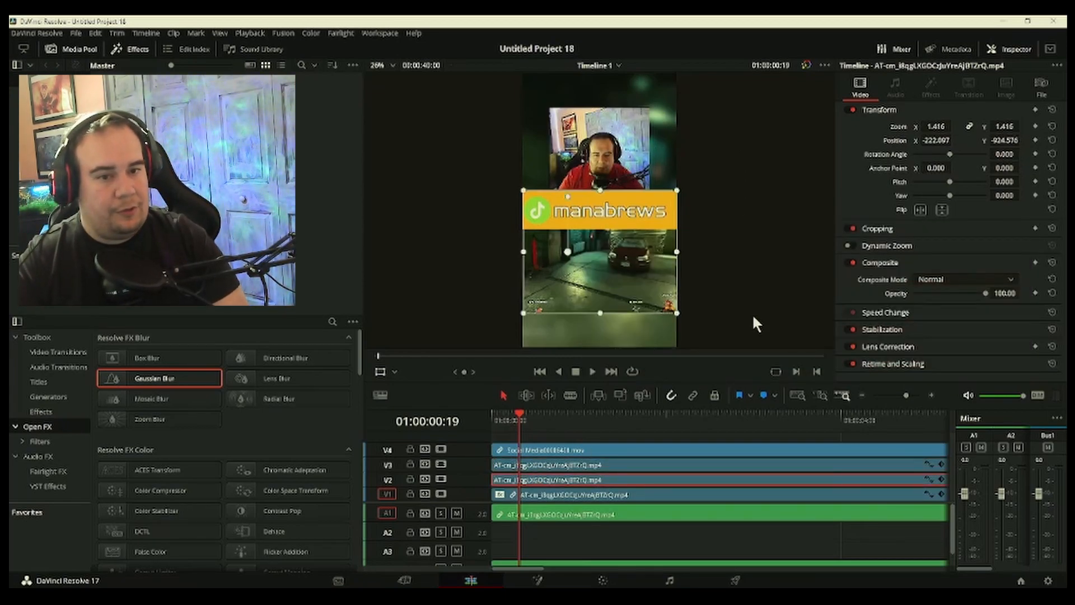
drag(1005, 140, 959, 206)
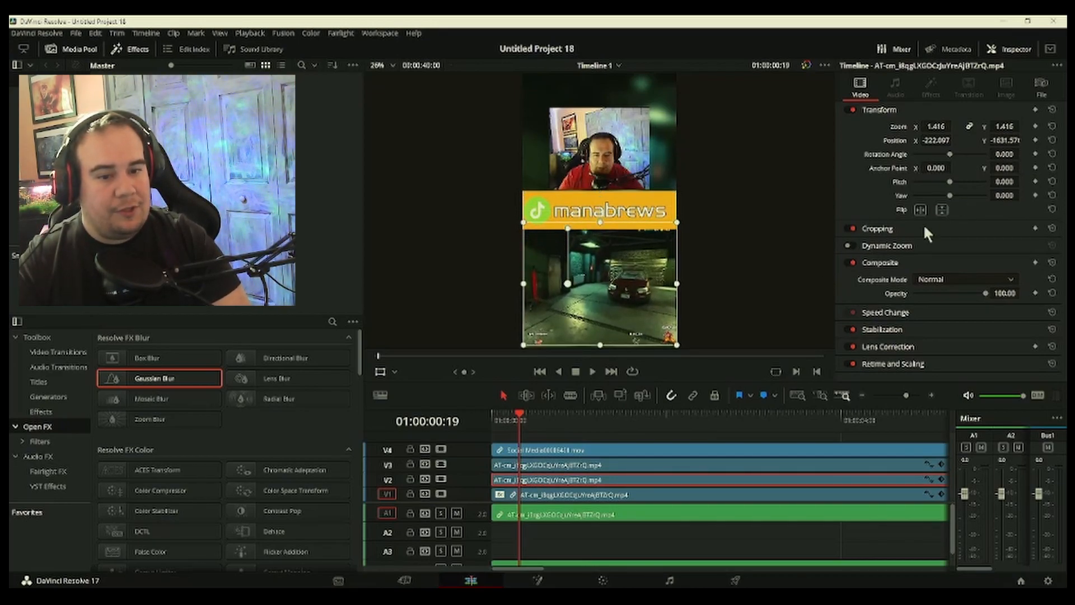
click(616, 450)
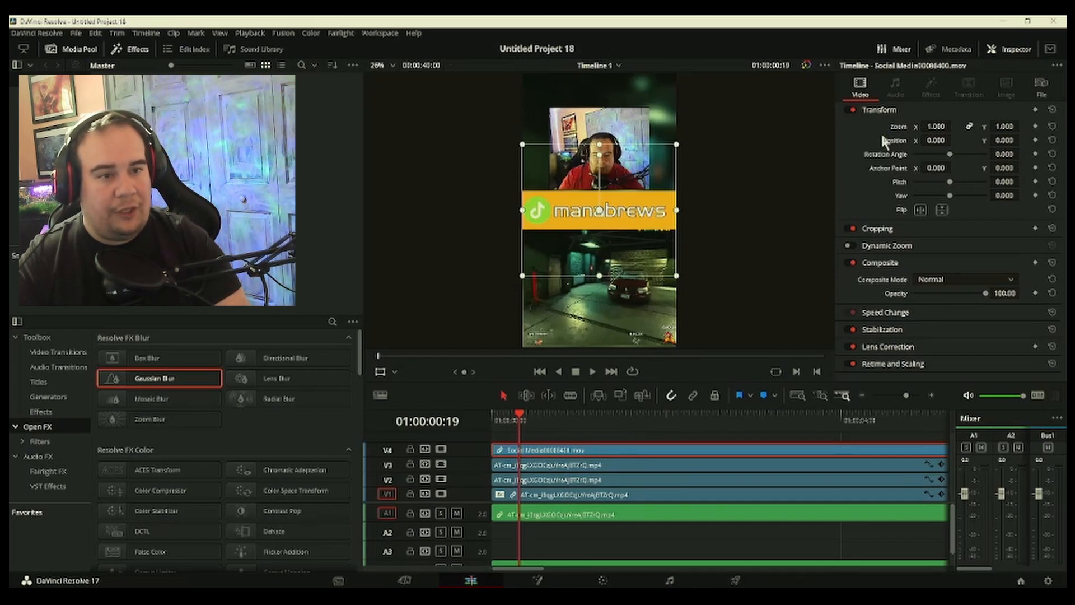
drag(935, 126, 912, 126)
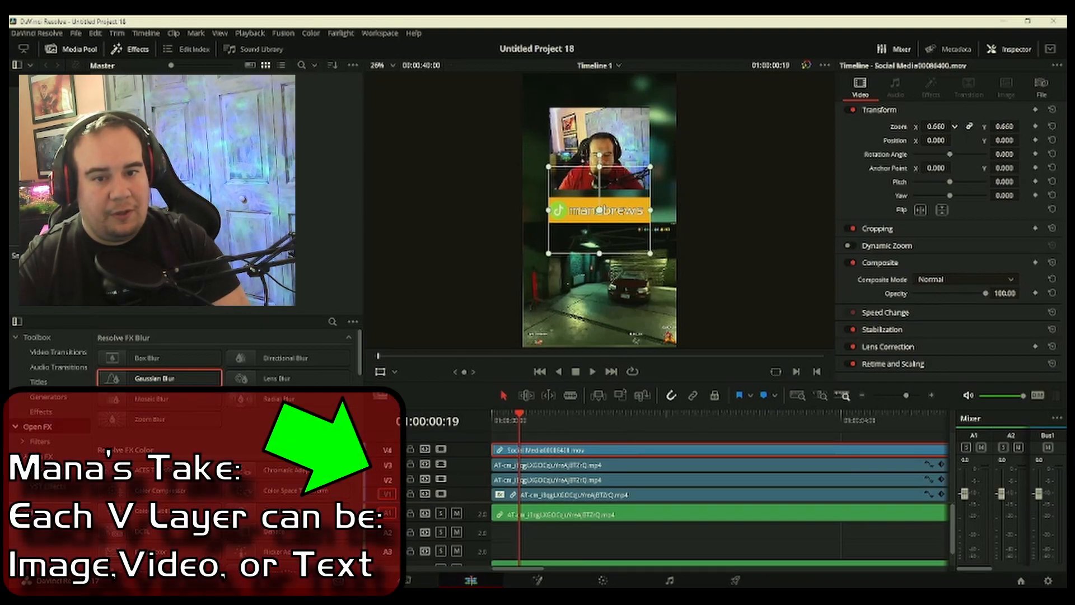
Lower the V3 webcam clip to a Y position of -206 and raise the V4 banner to a Y position of 158
click(624, 469)
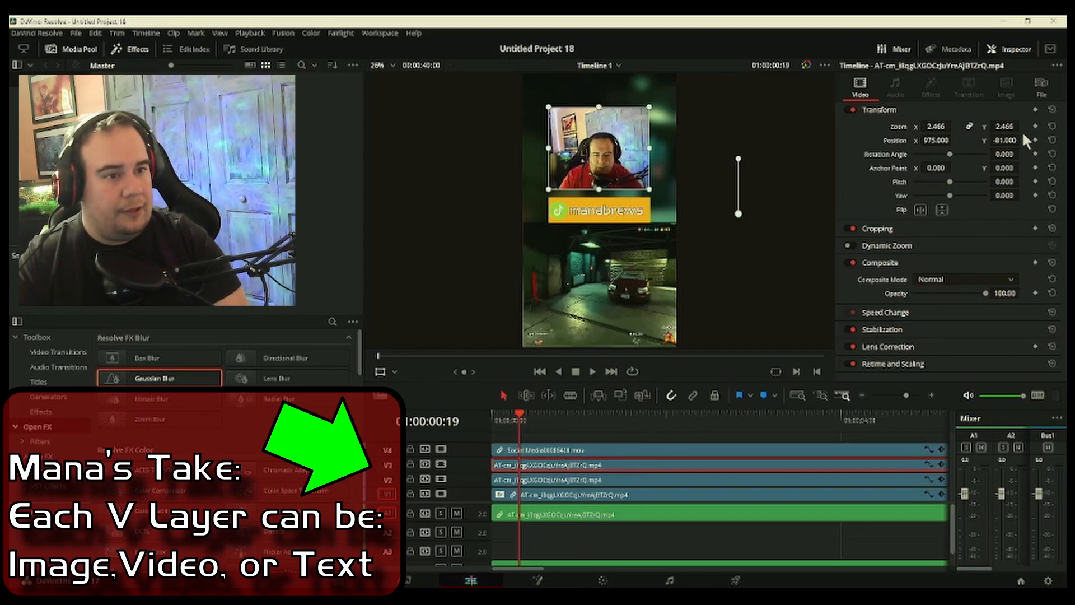
drag(1004, 140, 978, 140)
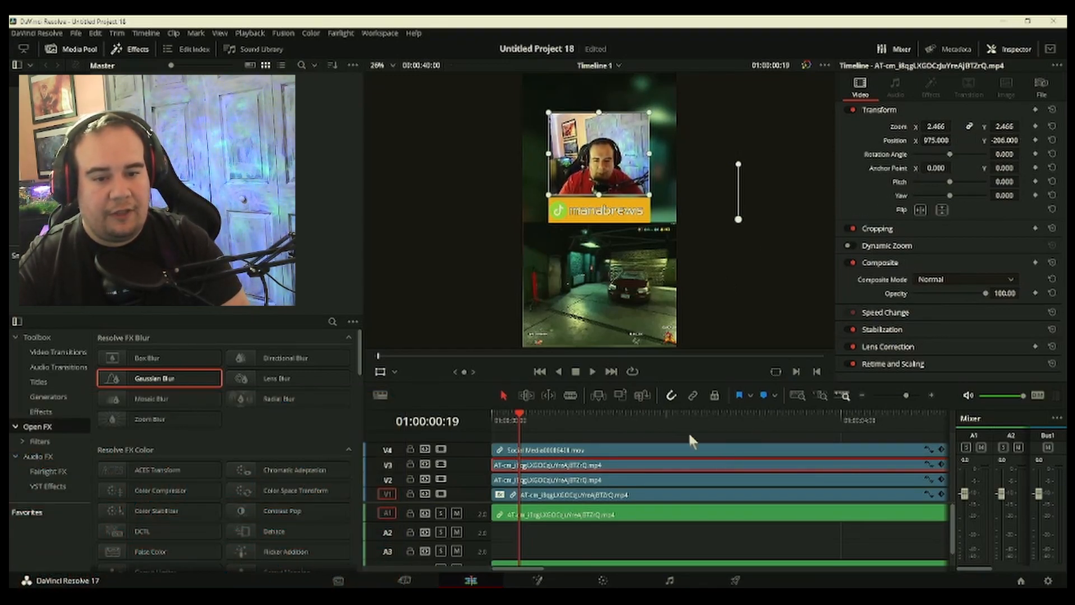
click(681, 446)
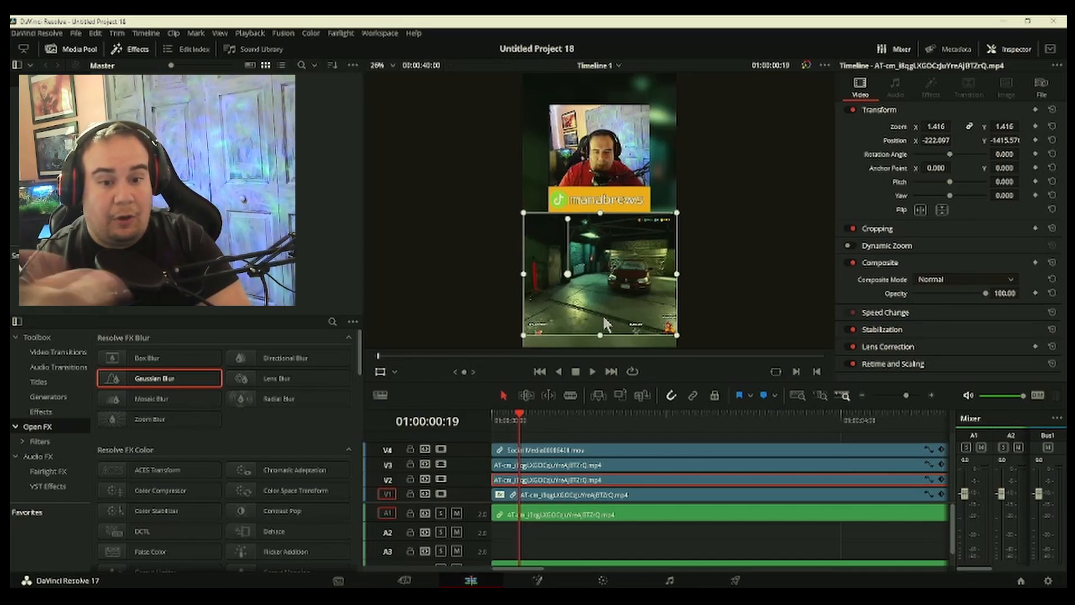
Split the V4 banner clip with the Blade at 01:00:37:18, where the gameplay clips end, and delete the excess part
click(493, 417)
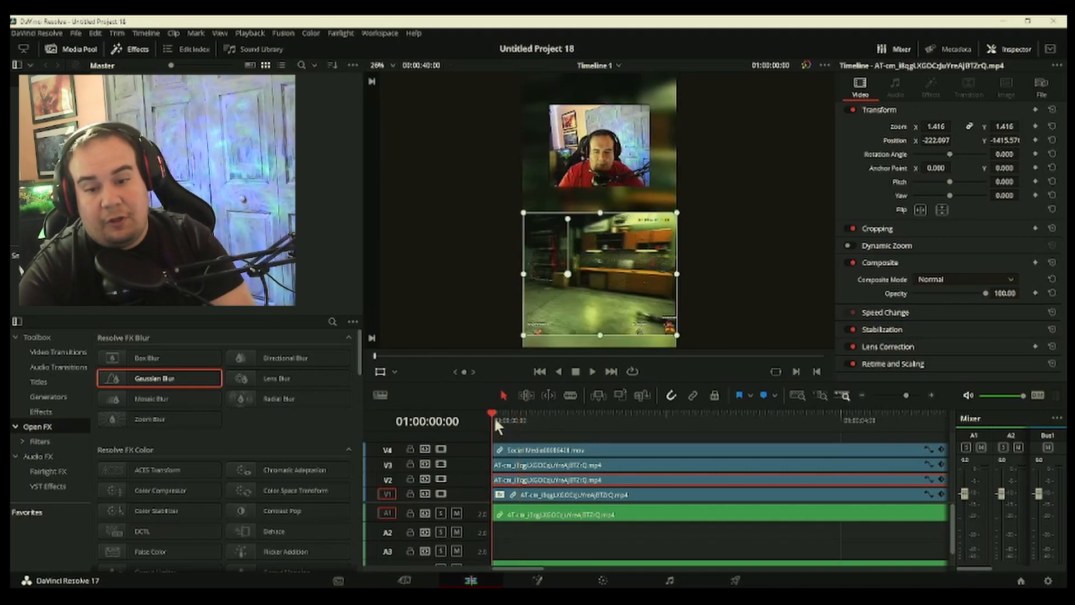
click(592, 372)
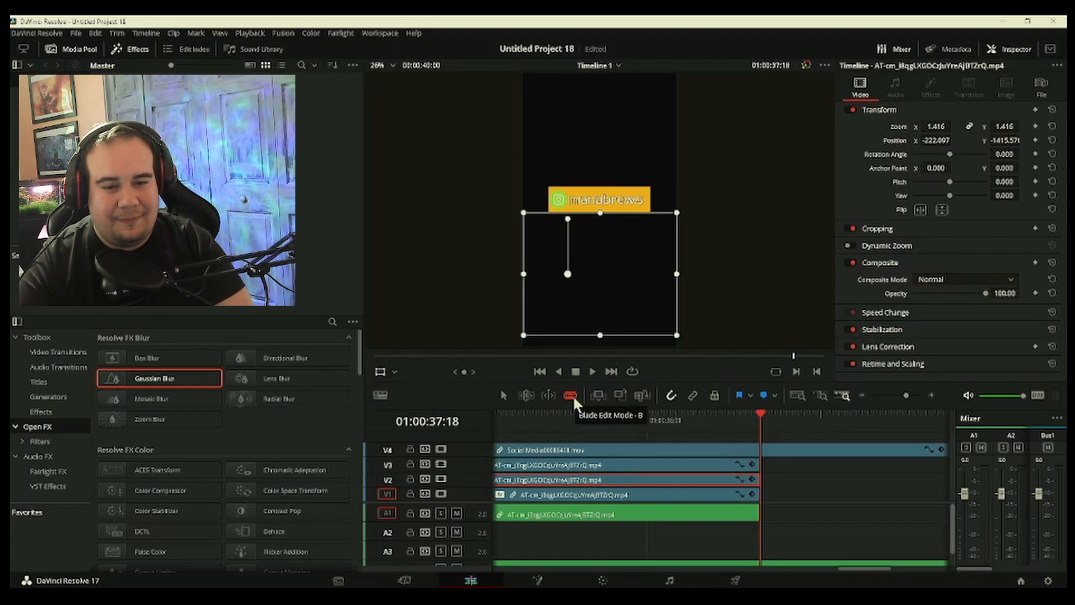
click(753, 448)
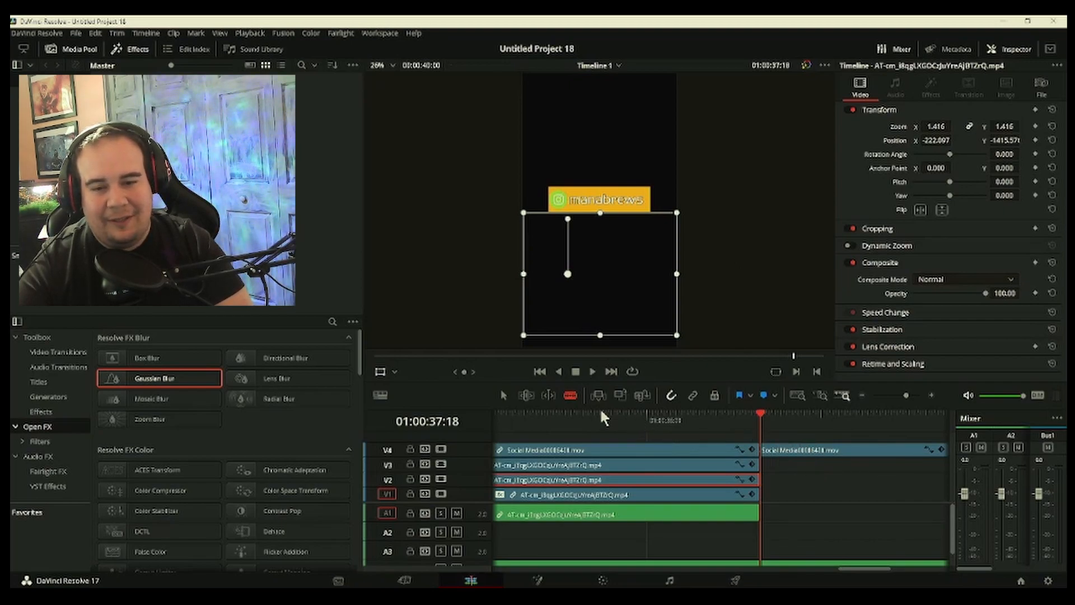
click(821, 456)
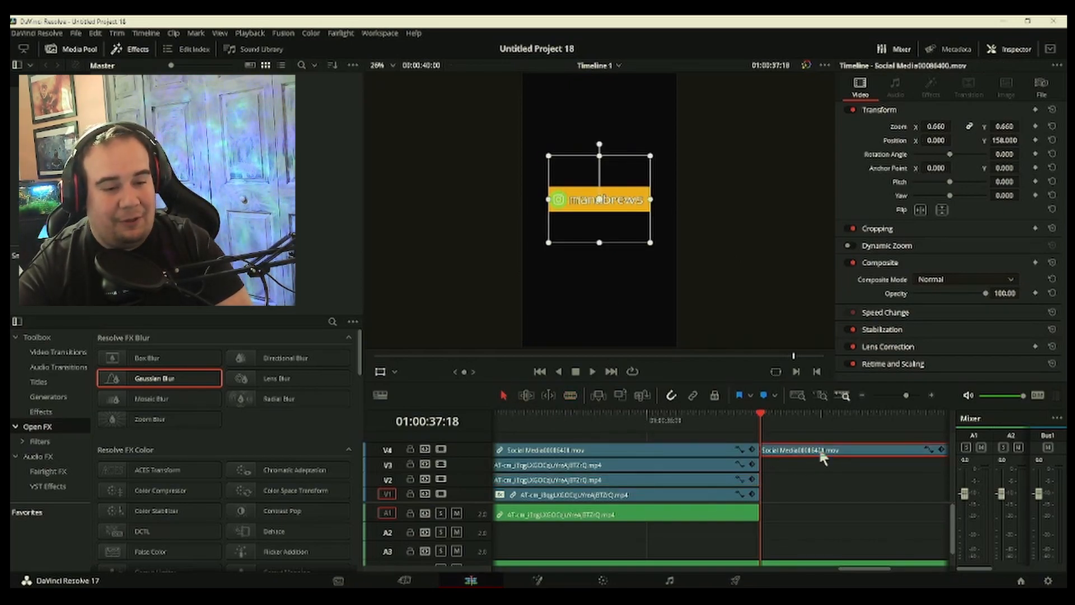
key(Delete)
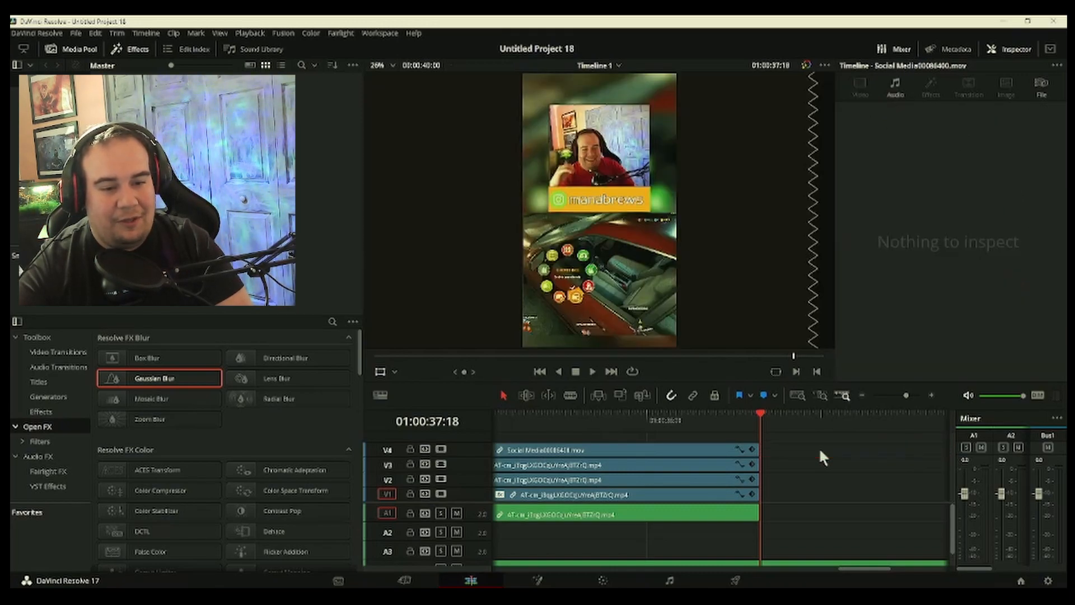
Play the timeline from its start to preview the banner, webcam and gameplay layers together, and stop playback
click(622, 424)
drag(621, 424, 464, 427)
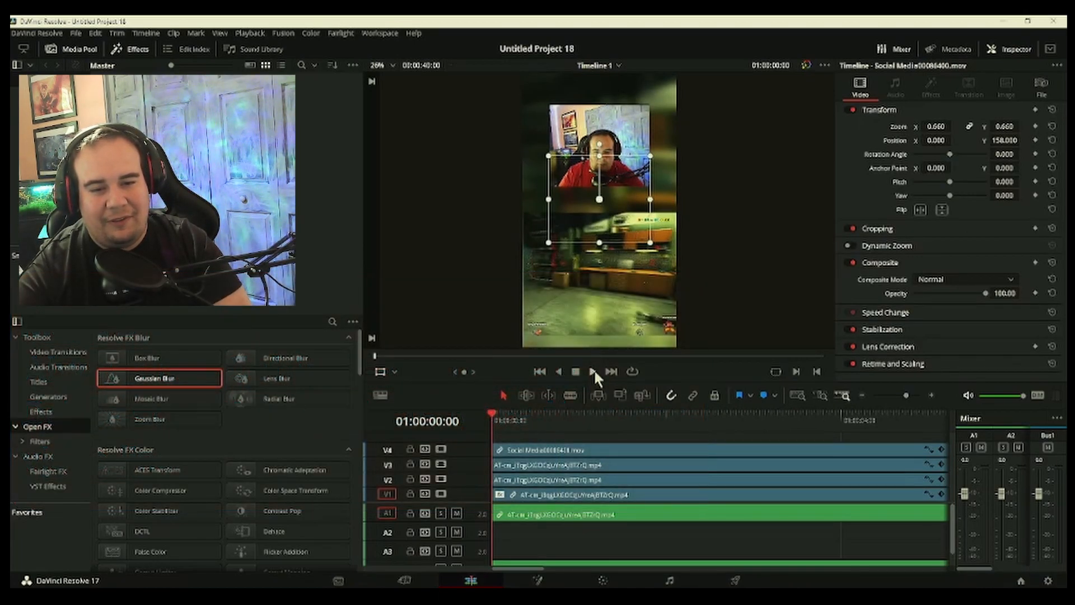
click(592, 371)
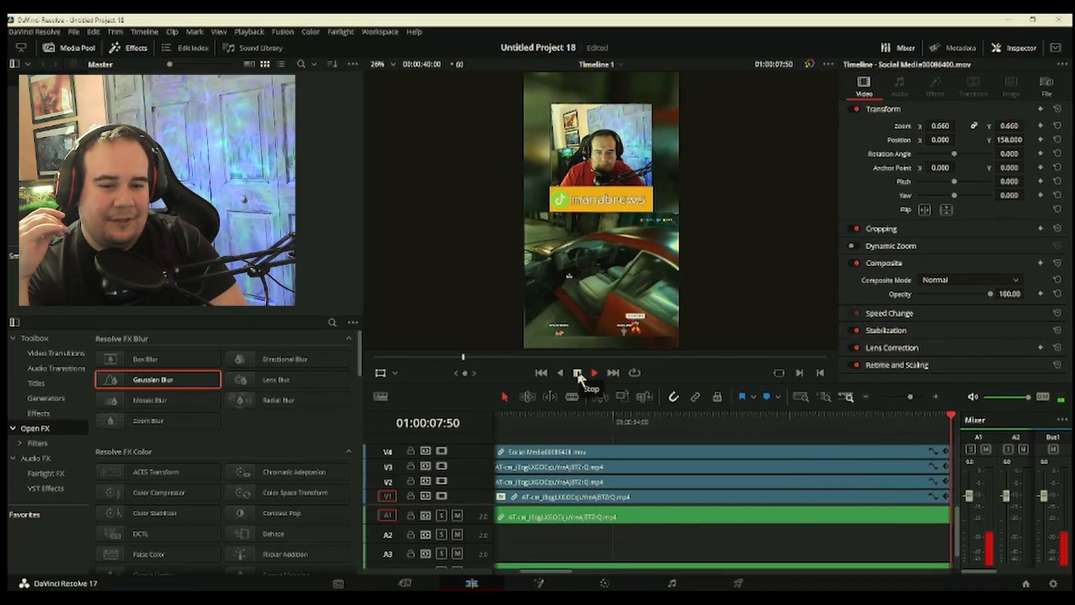
click(577, 373)
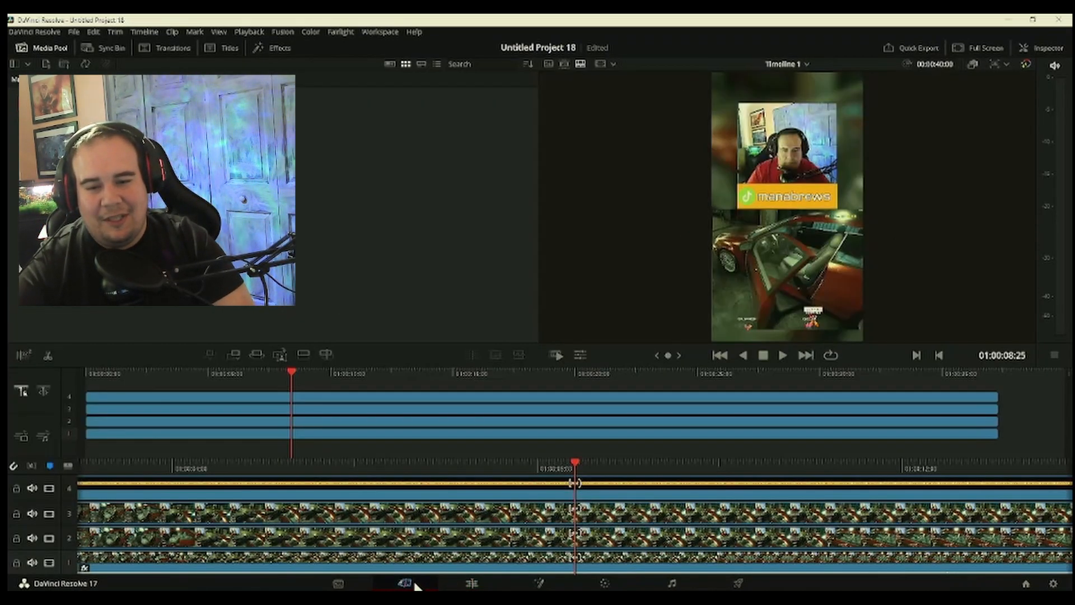
On the Cut page, split all four video tracks at 01:00:08:25 and delete the four segments before the playhead
click(412, 582)
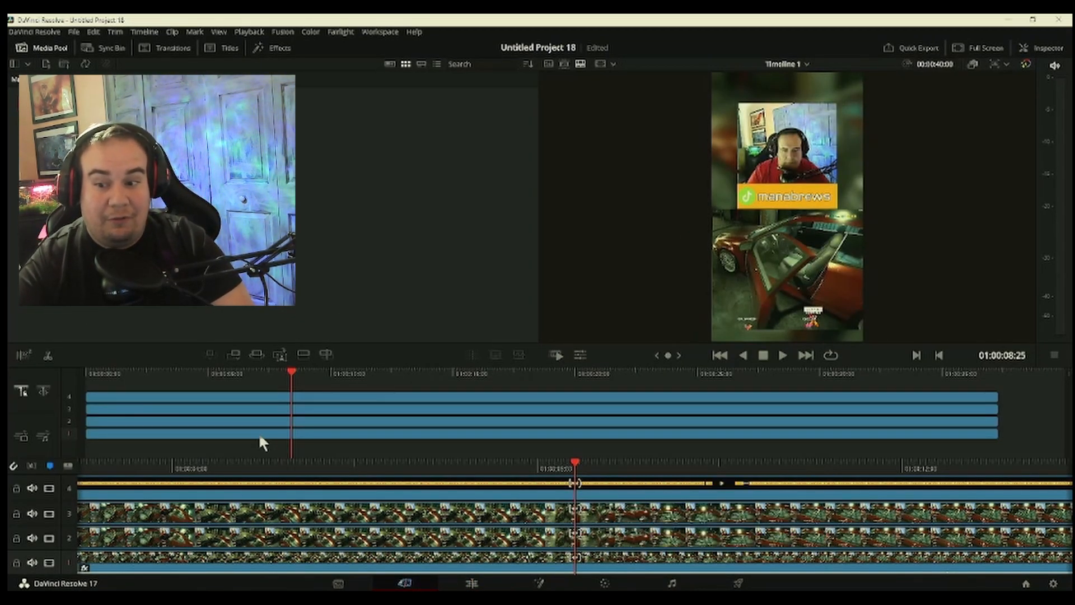
click(51, 359)
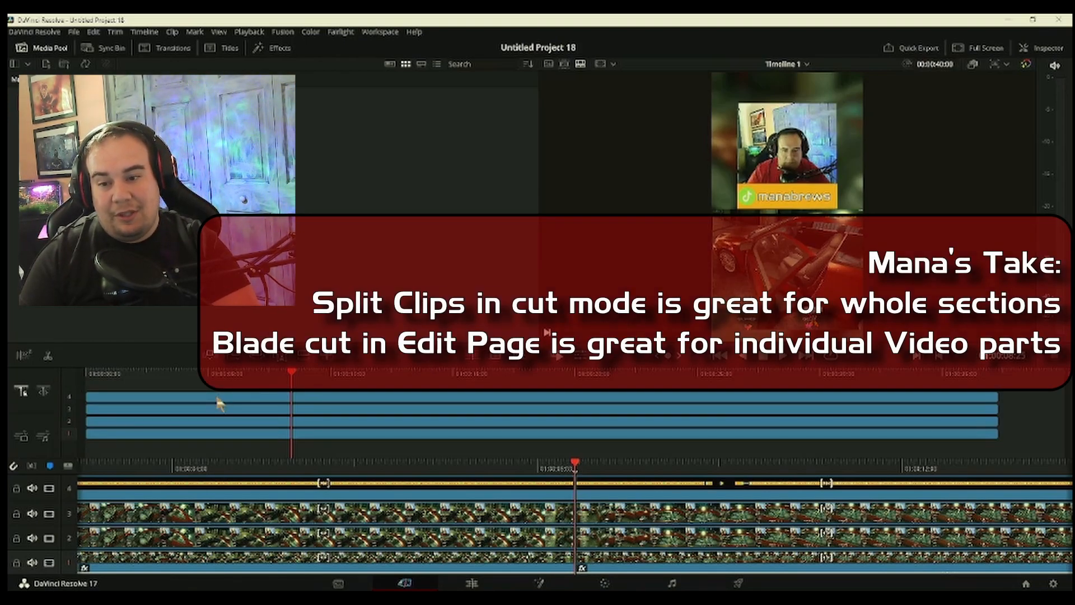
click(218, 397)
ctrl+click(220, 410)
ctrl+click(223, 420)
ctrl+click(221, 433)
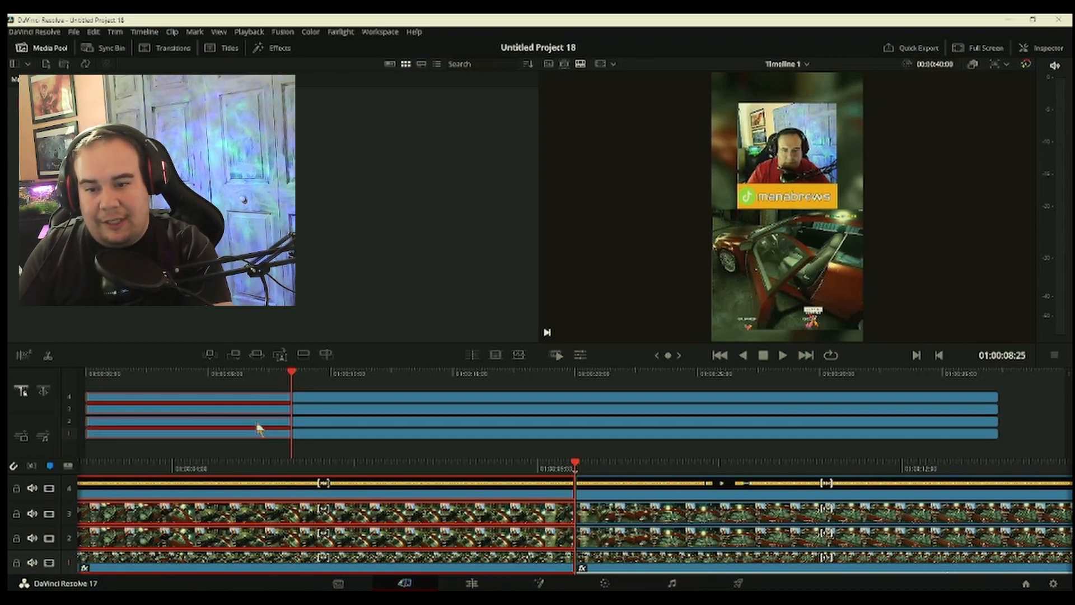
key(Delete)
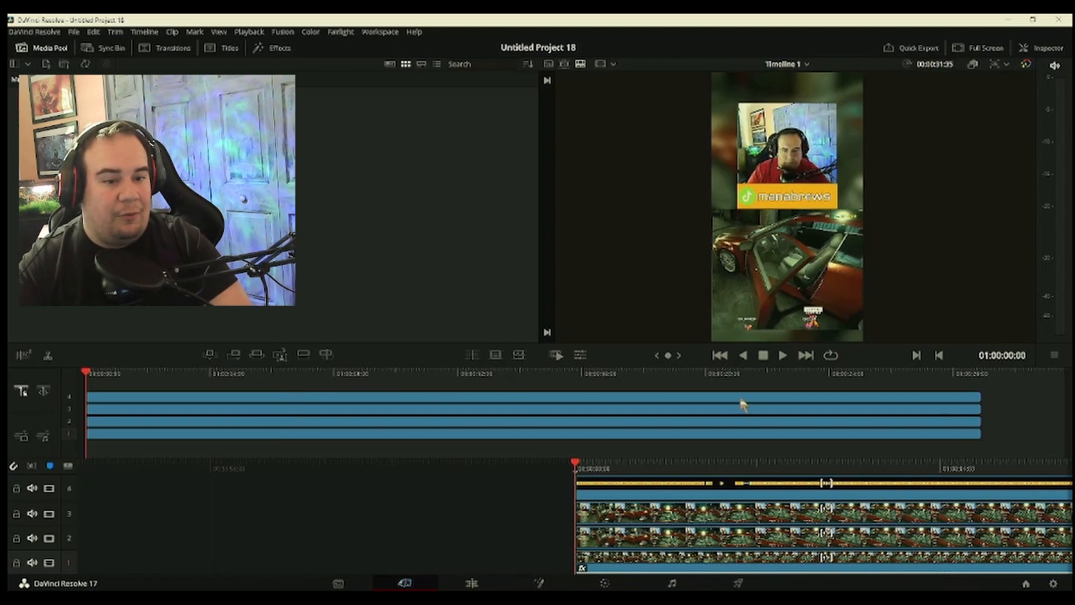
Review the trimmed timeline by checking its end, returning to the start, and playing it forward and in reverse
click(976, 371)
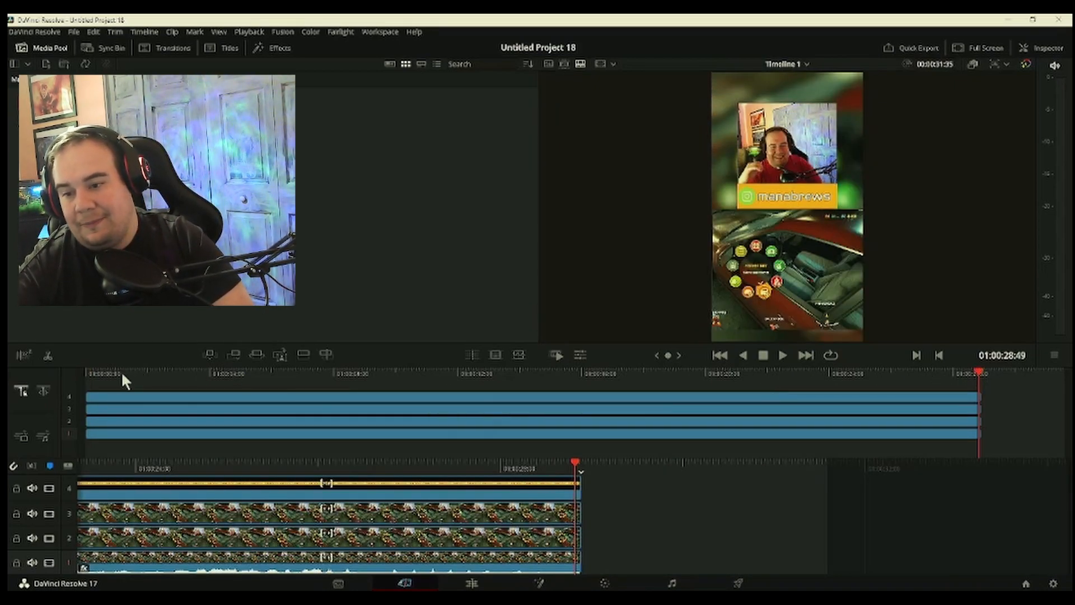
drag(92, 375, 82, 371)
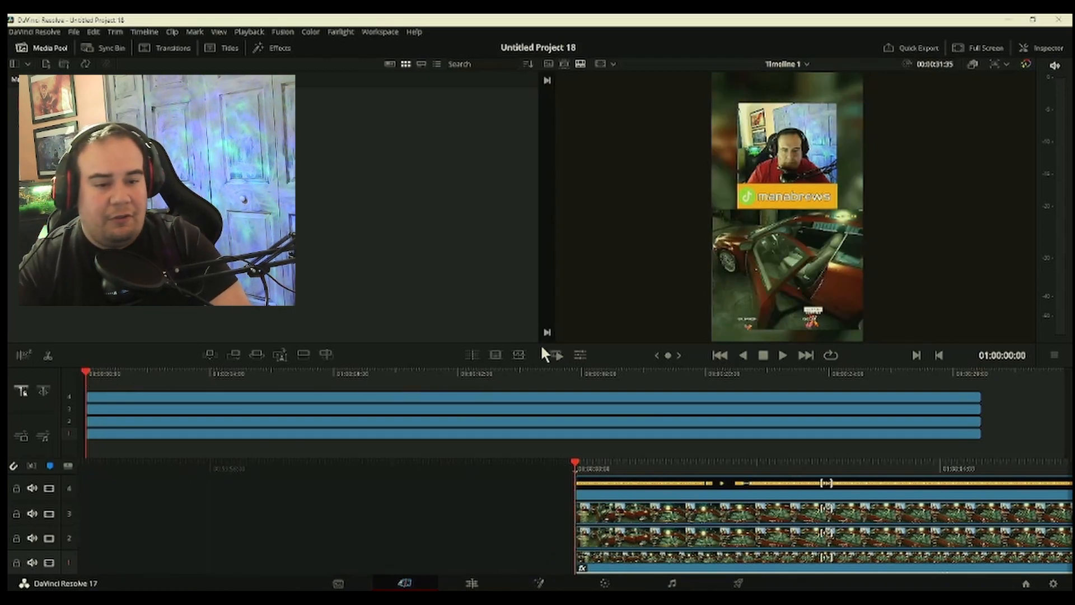
click(782, 355)
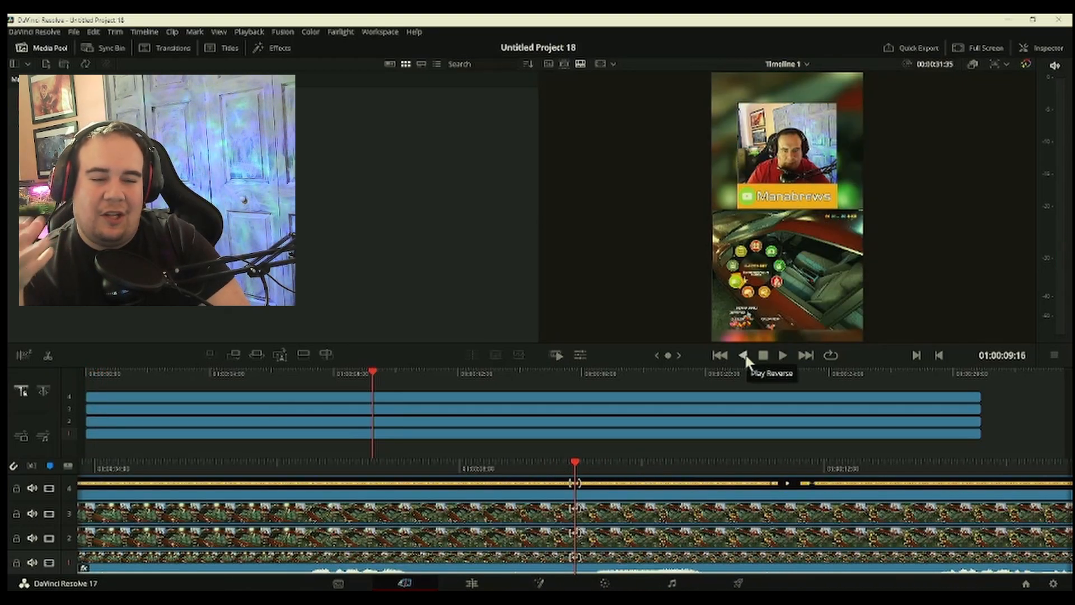
click(744, 354)
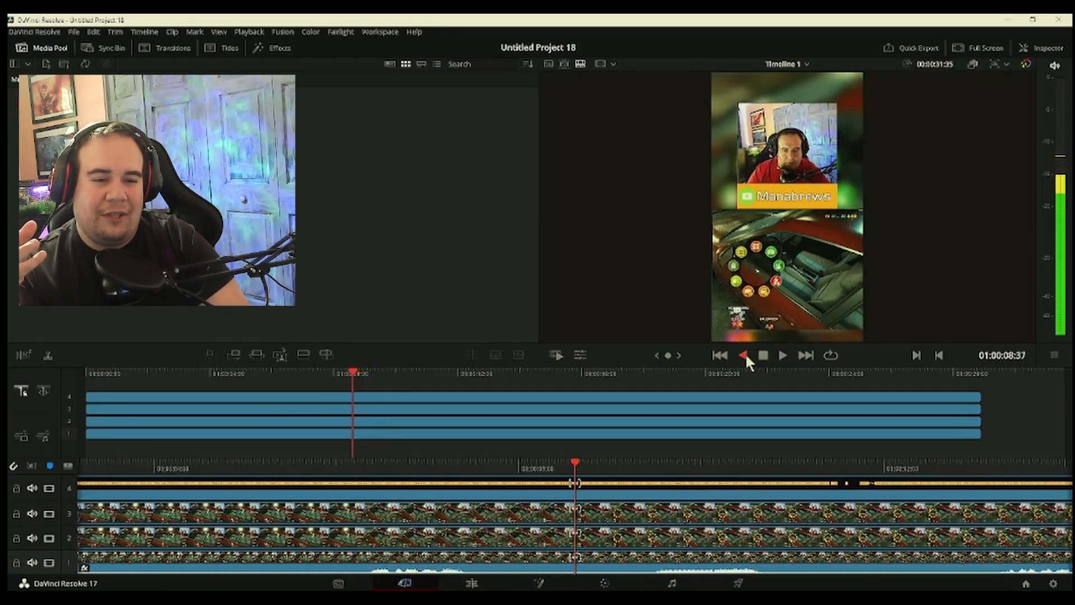
Find the start of the unwanted middle section by playback and split all four video tracks at 01:00:08:02
click(780, 353)
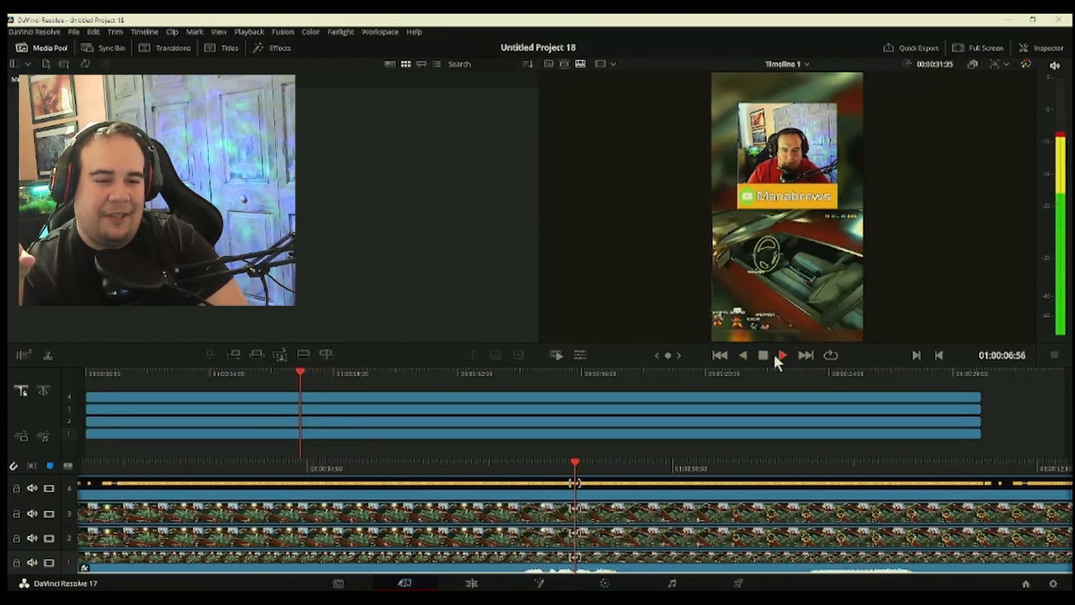
click(768, 353)
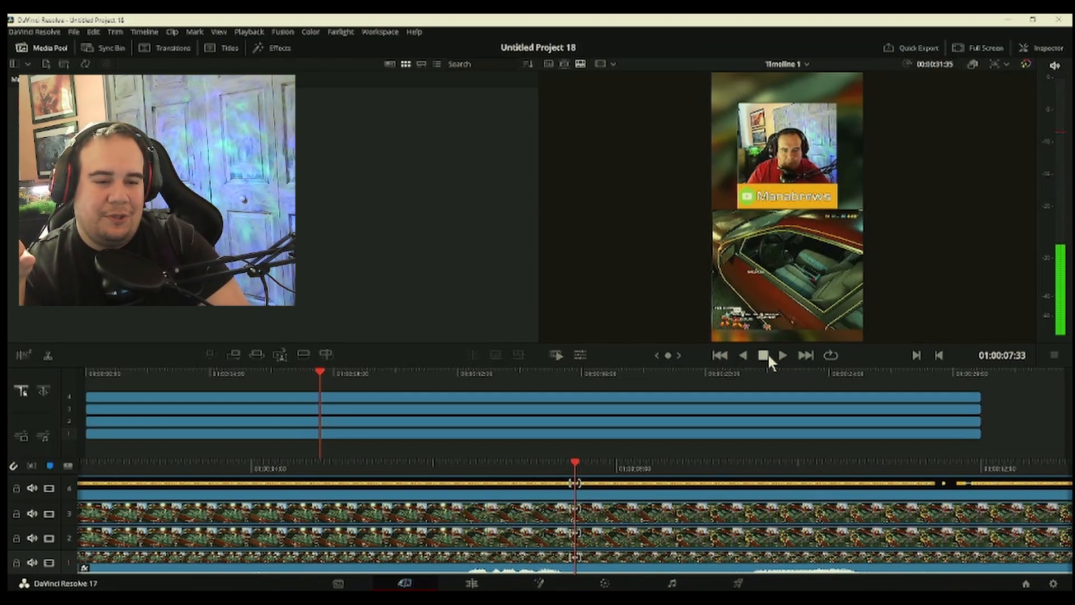
click(781, 356)
click(763, 355)
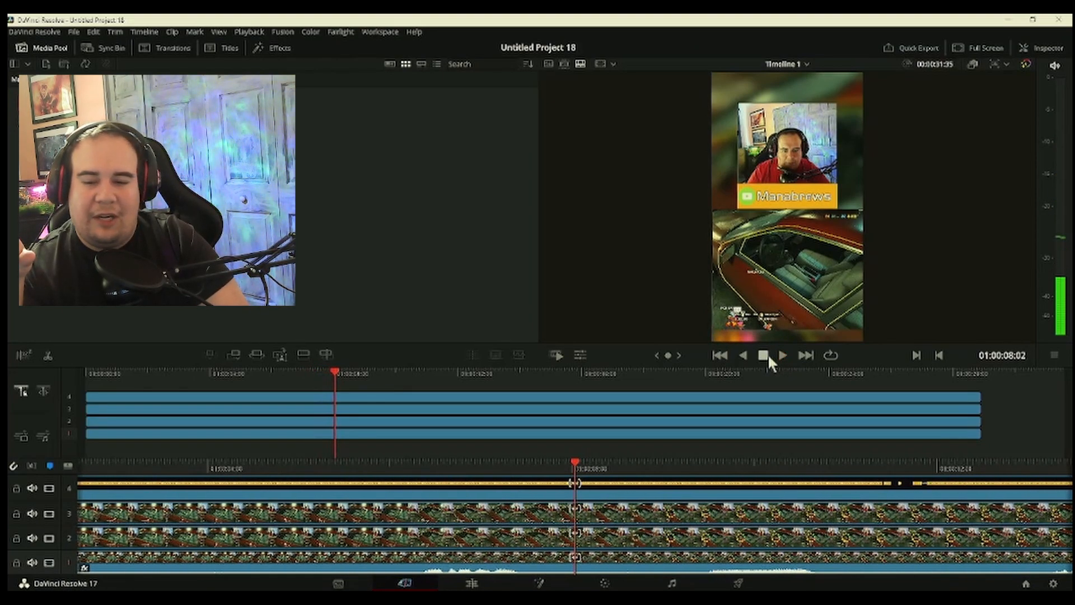
click(48, 355)
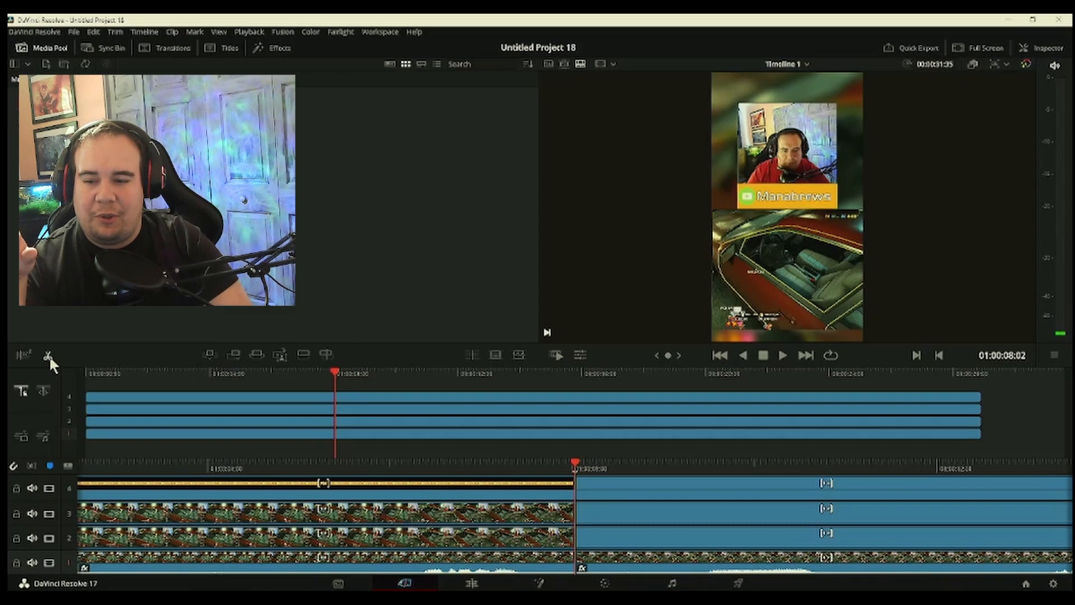
Find the end of the unwanted section by playing forward and in reverse, and split all four video tracks at 01:00:12:57
click(782, 357)
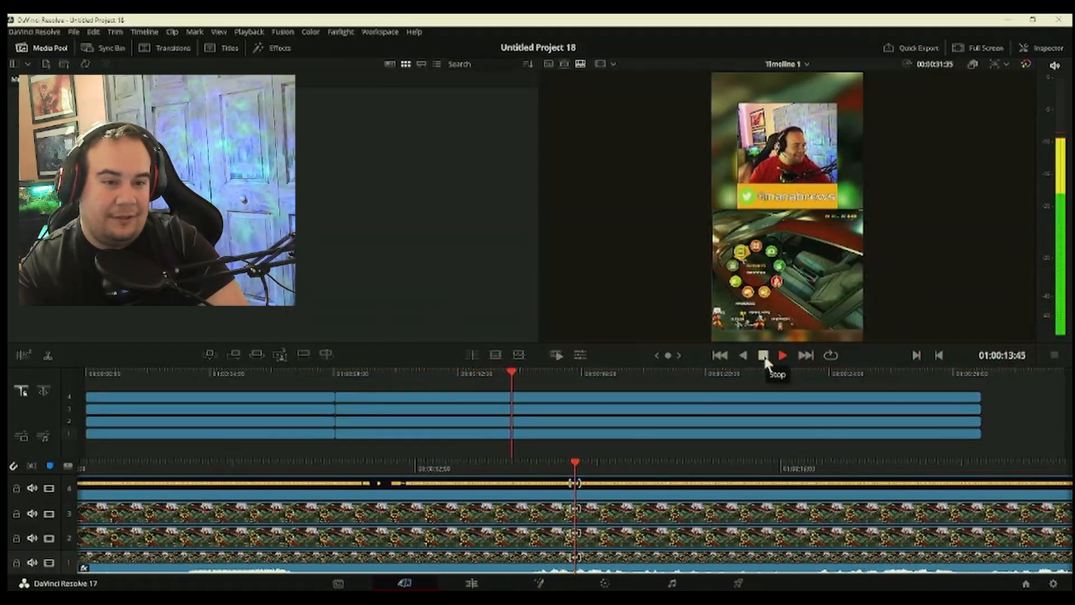
click(744, 356)
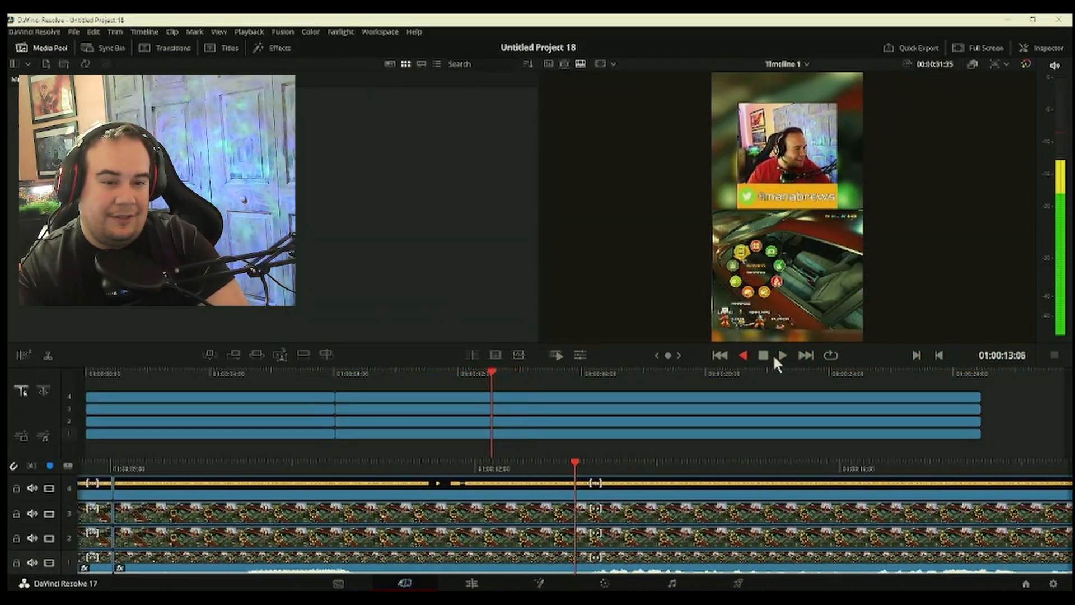
click(779, 354)
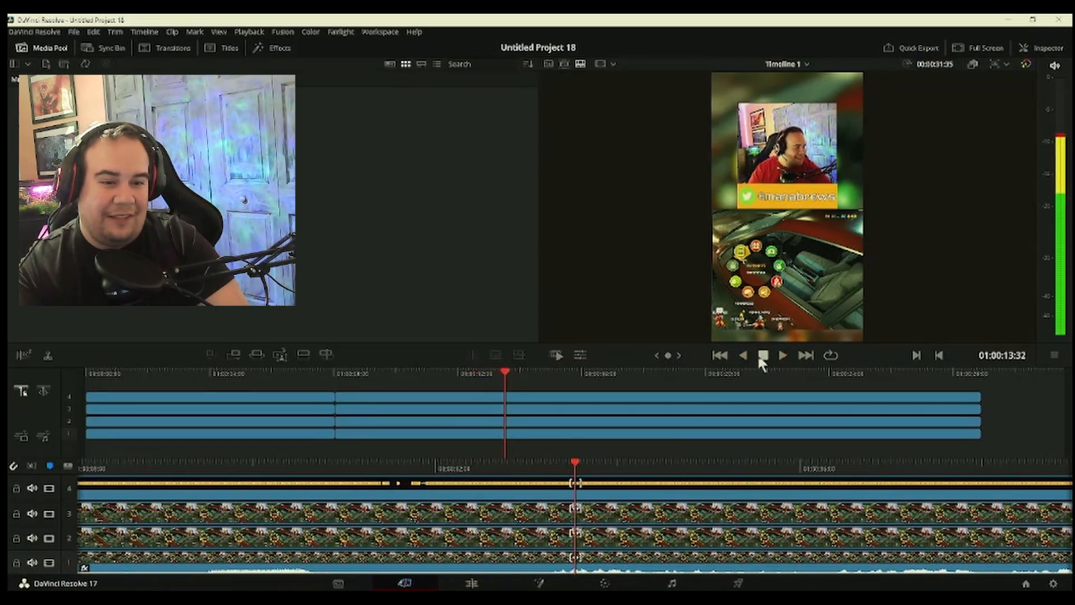
click(744, 355)
click(763, 355)
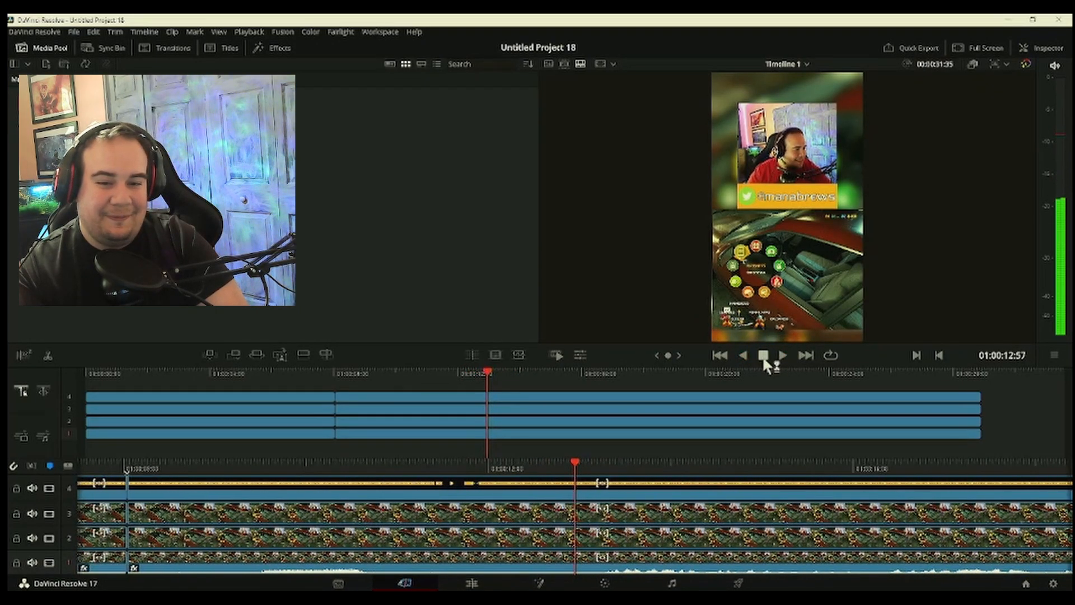
click(48, 355)
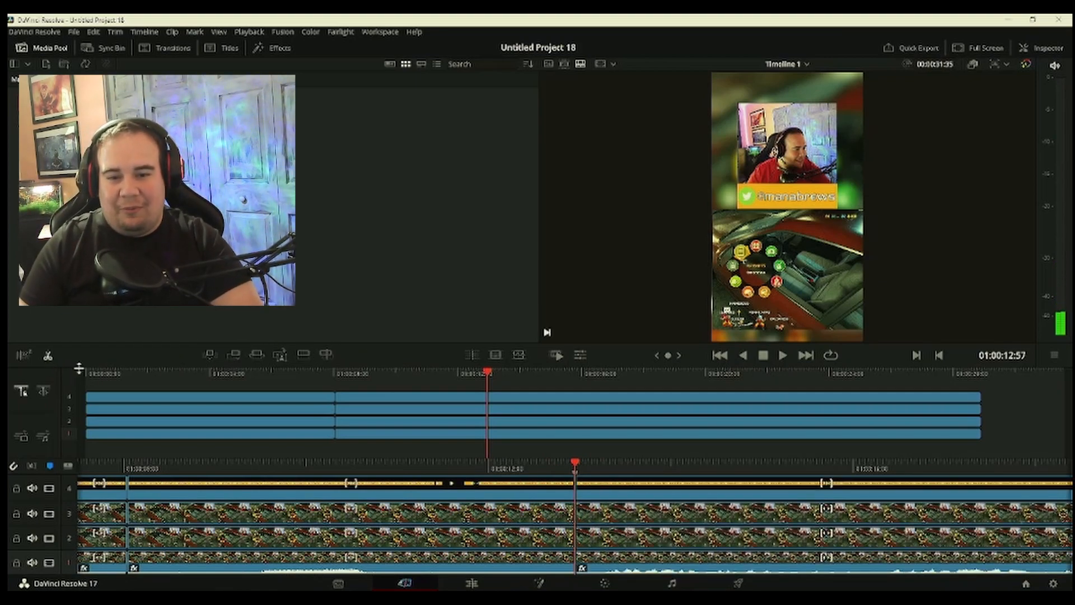
Delete the segments between the two cuts on all four video tracks, closing the gap
click(468, 398)
ctrl+click(469, 410)
ctrl+click(468, 421)
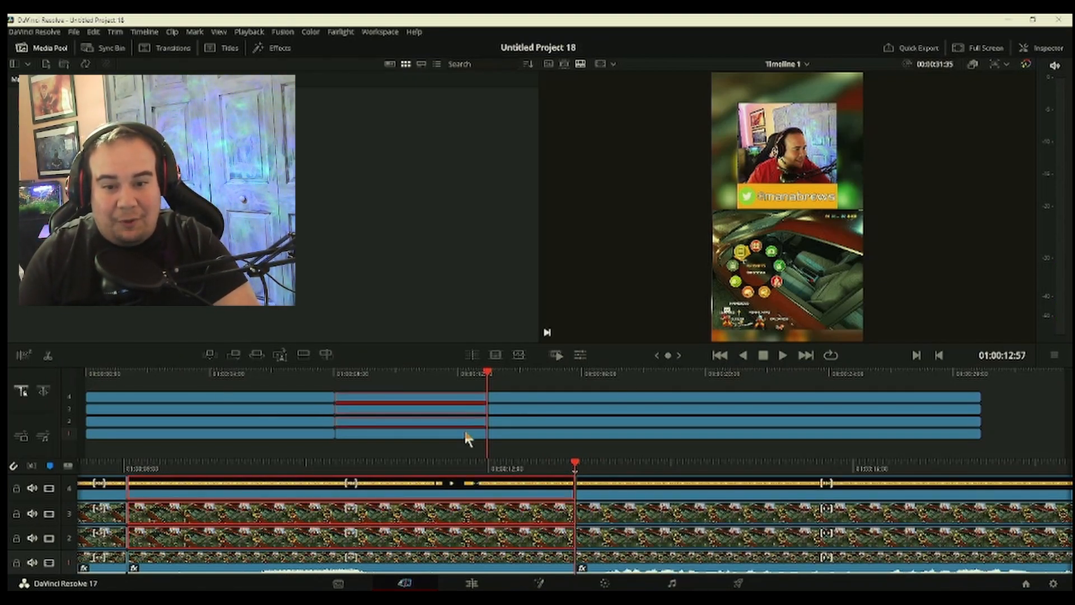
ctrl+click(463, 429)
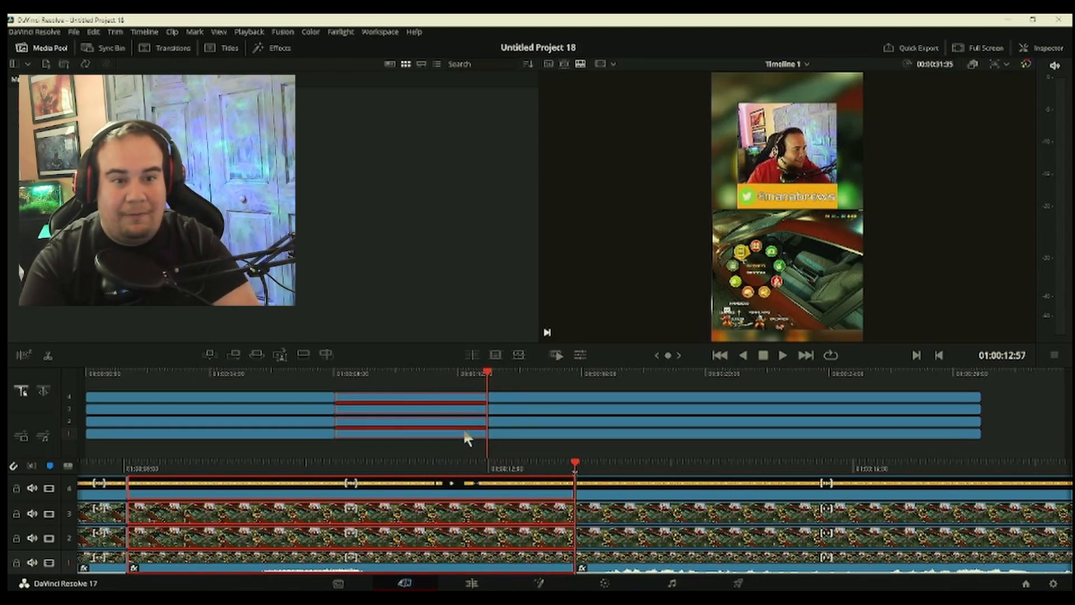
key(Delete)
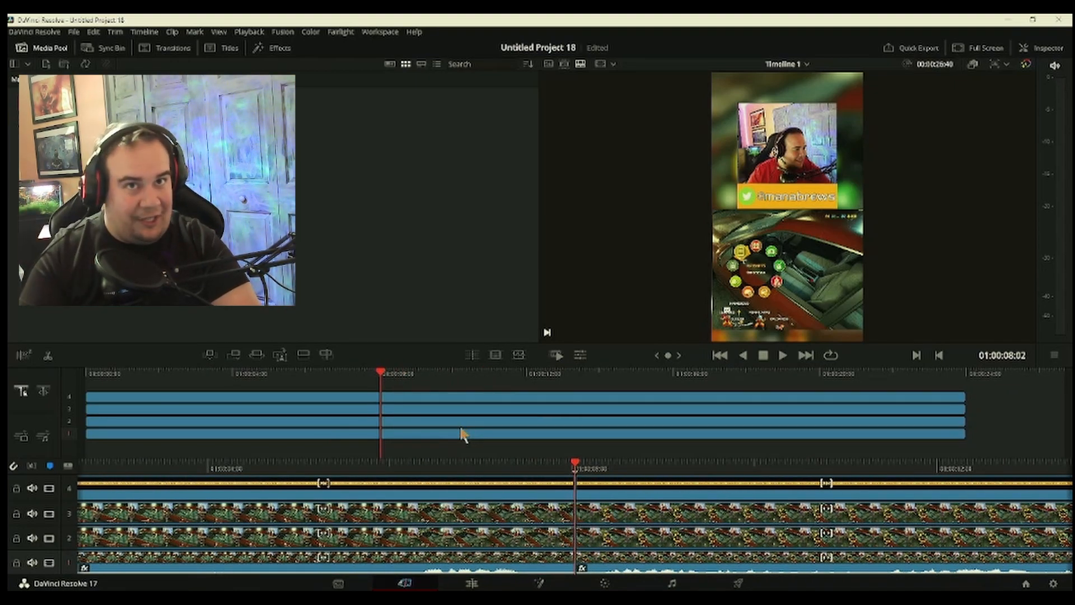
Play the shortened timeline from its start to review the cut, and return the playhead to the start on the Edit page
click(91, 372)
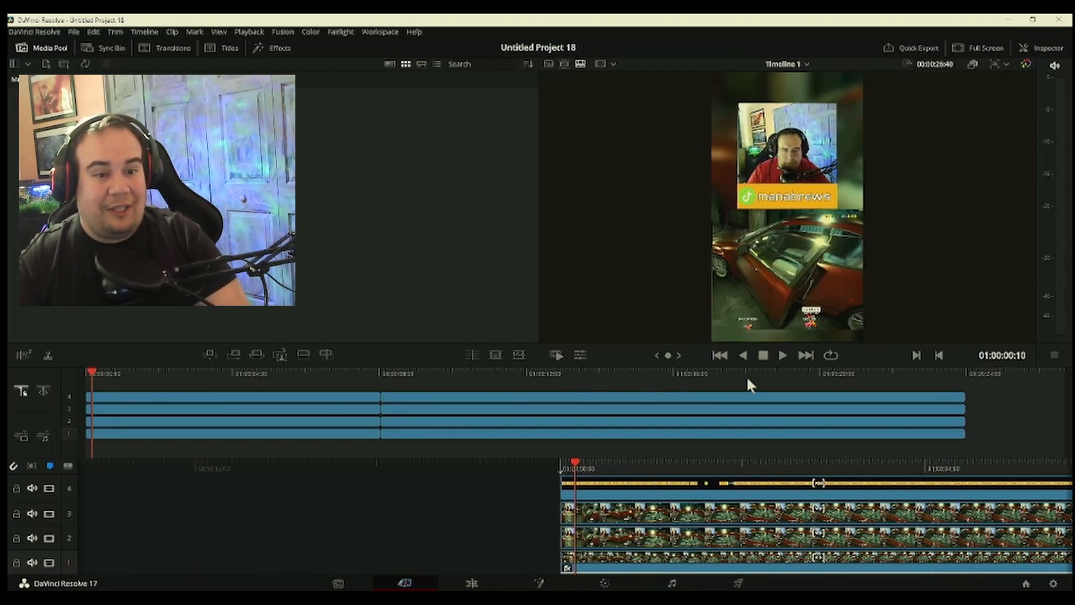
click(782, 353)
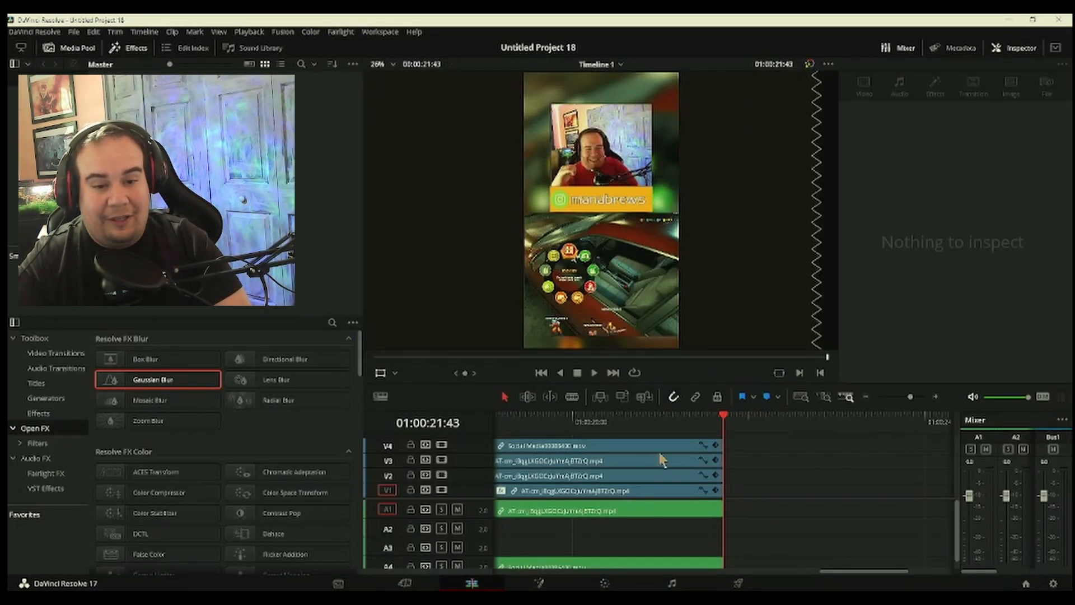
drag(581, 414, 441, 415)
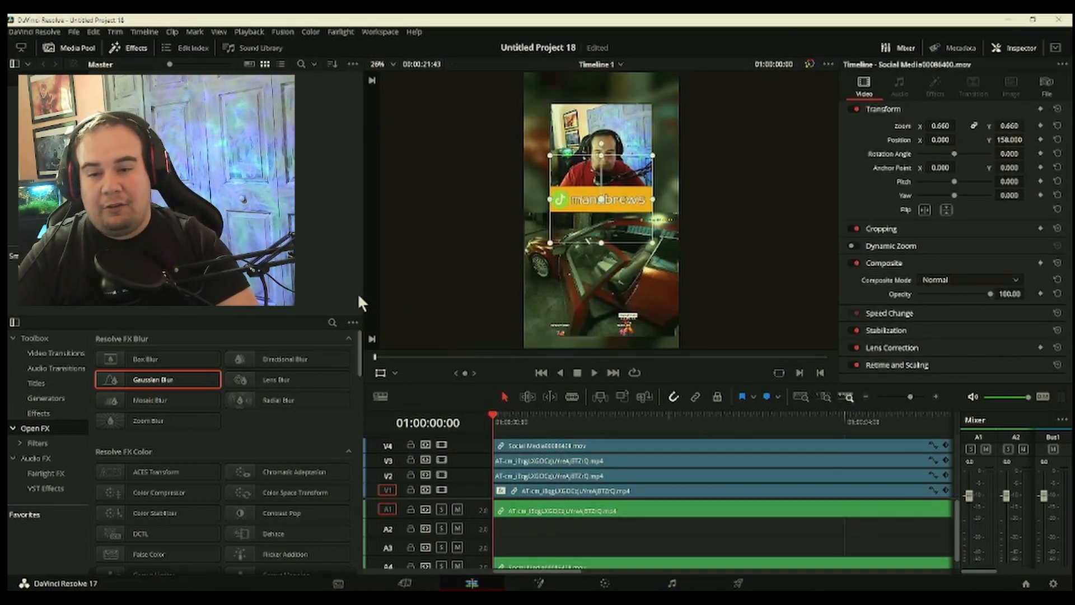
Add a Text title to V4 at the timeline start, reading "He came in for brakes, Got Air Conditioning instead" on two lines
click(324, 277)
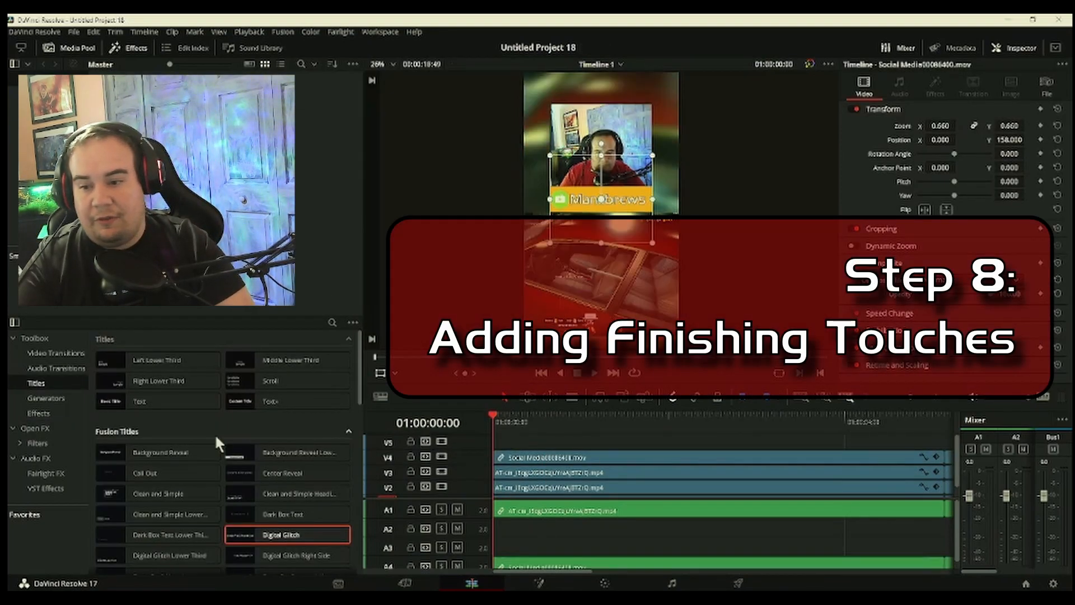
drag(147, 401, 495, 453)
click(888, 174)
key(ctrl+a)
key(BackSpace)
text(He came)
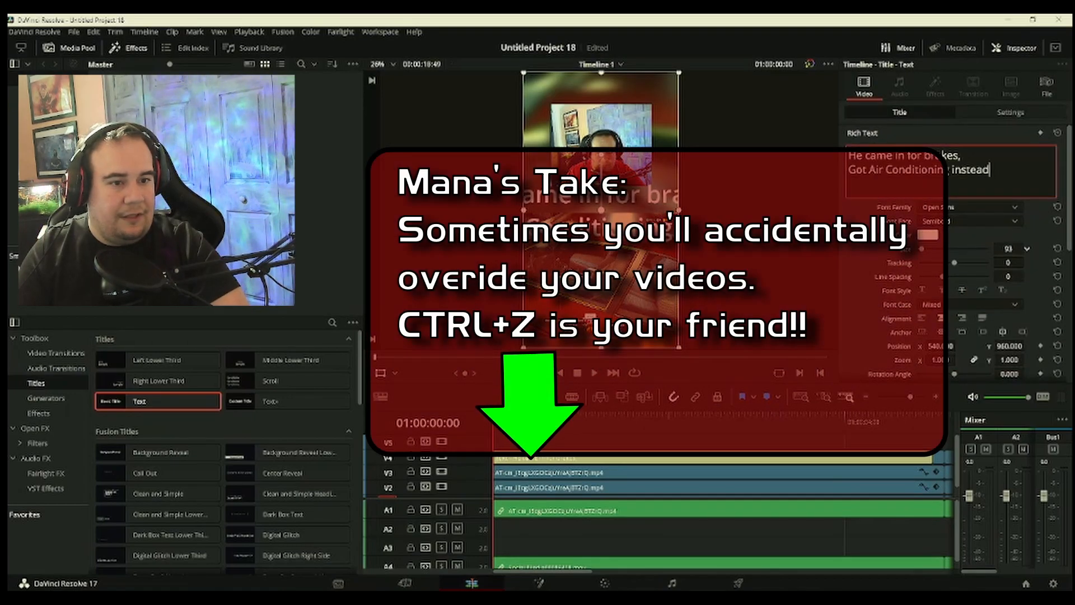
Set the title's font to HighlandGothicFLF with the Bold face and size 34
drag(1008, 248, 974, 248)
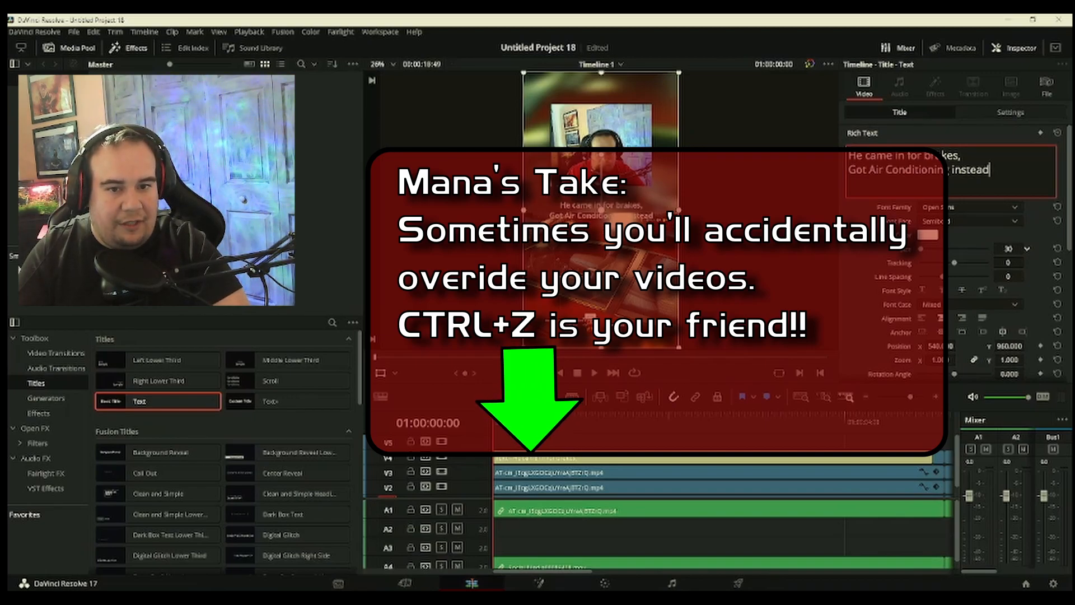
click(986, 206)
scroll(988, 308, up, 15)
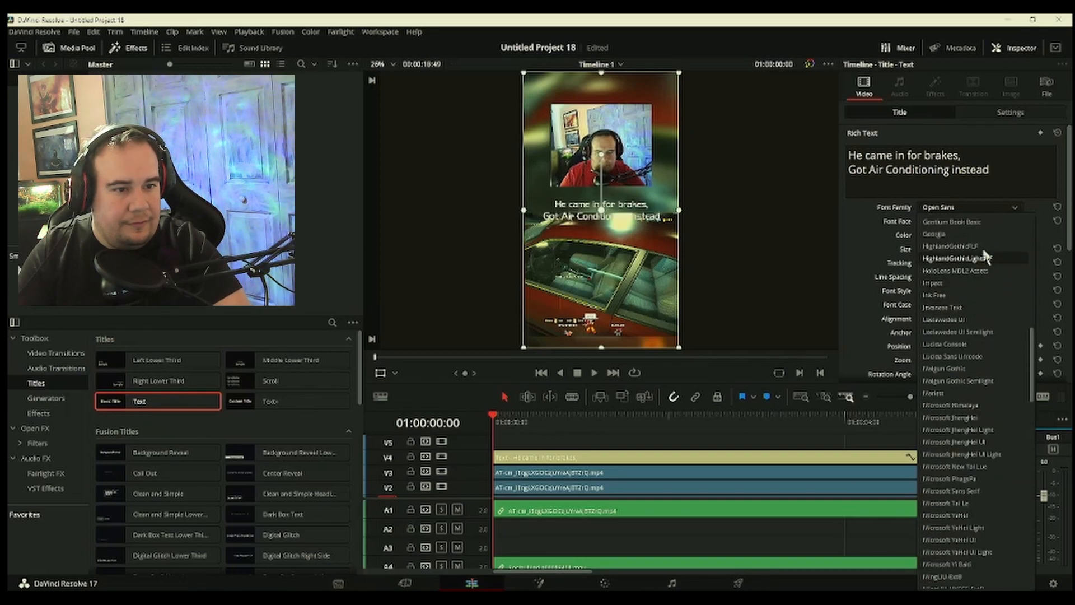
click(982, 246)
click(968, 220)
click(959, 248)
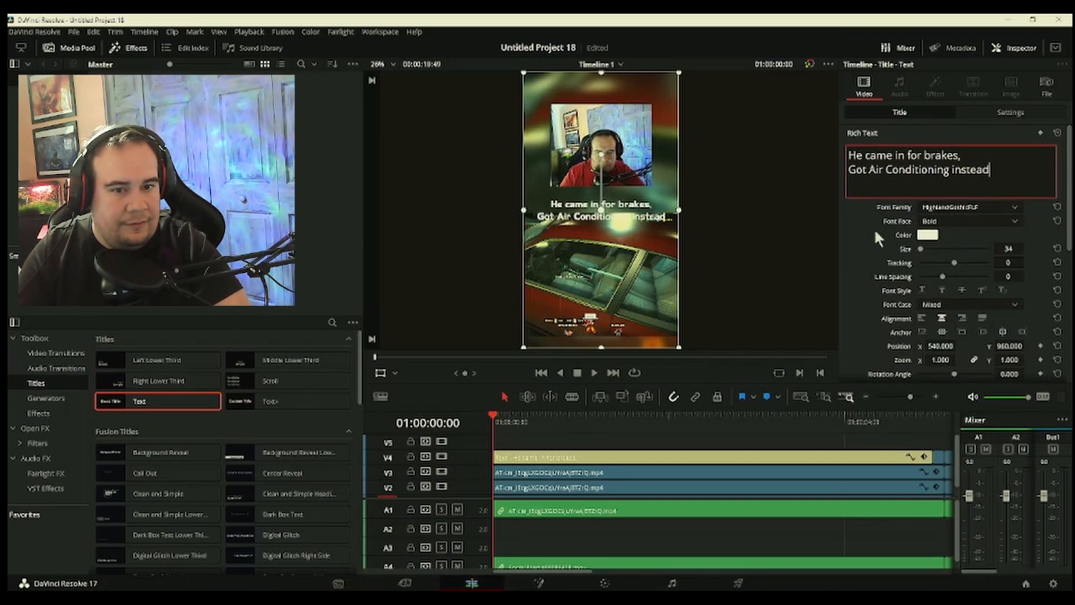
Give the title text a stroke of size 3 and set its font size to 37
scroll(982, 250, down, 2)
scroll(981, 253, down, 1)
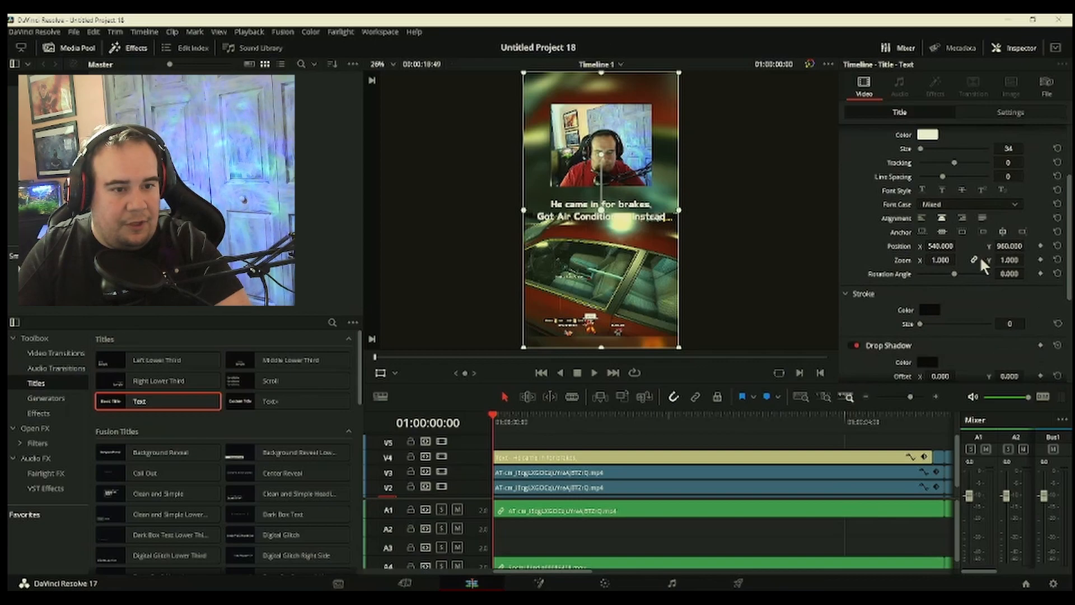
drag(923, 325, 932, 325)
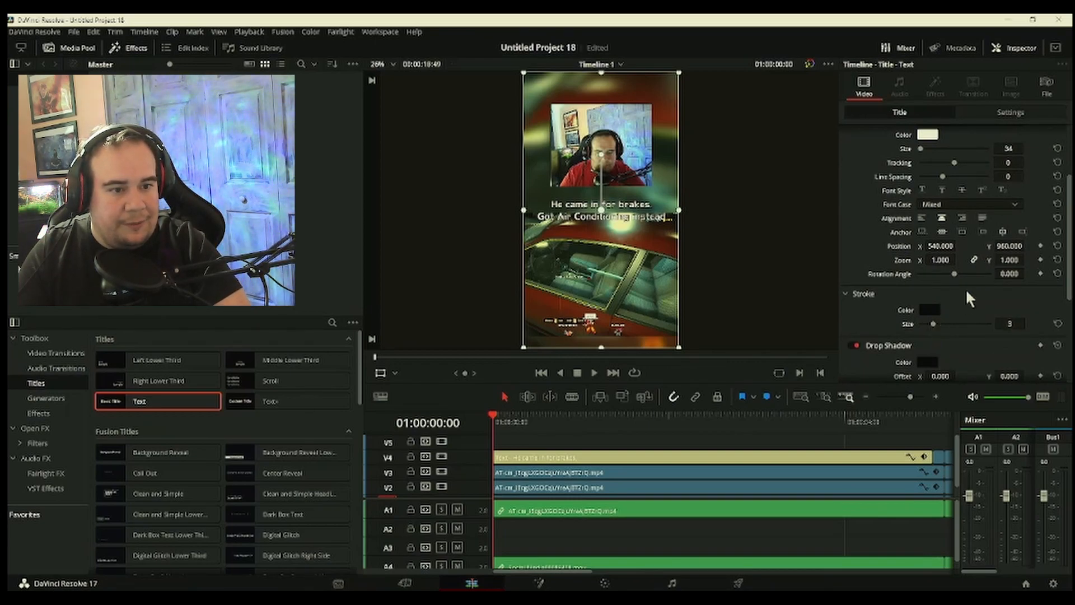
scroll(965, 287, up, 2)
drag(1010, 214, 1013, 215)
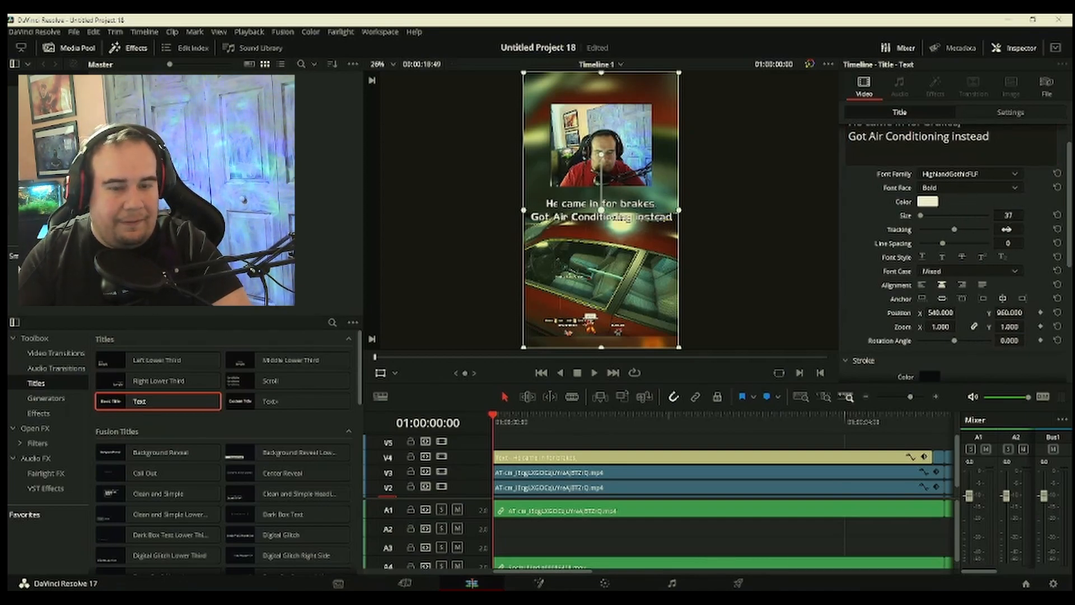
Set the title's drop shadow to dark red #582313 with an offset of X 42 and Y -31
scroll(862, 317, down, 3)
click(928, 329)
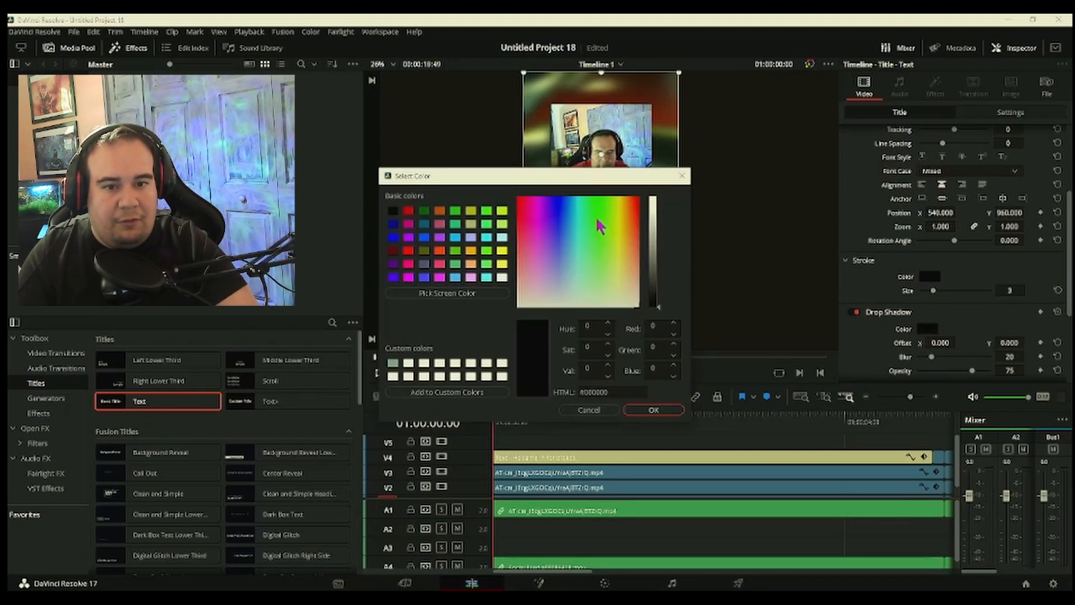
click(634, 220)
drag(657, 239, 662, 268)
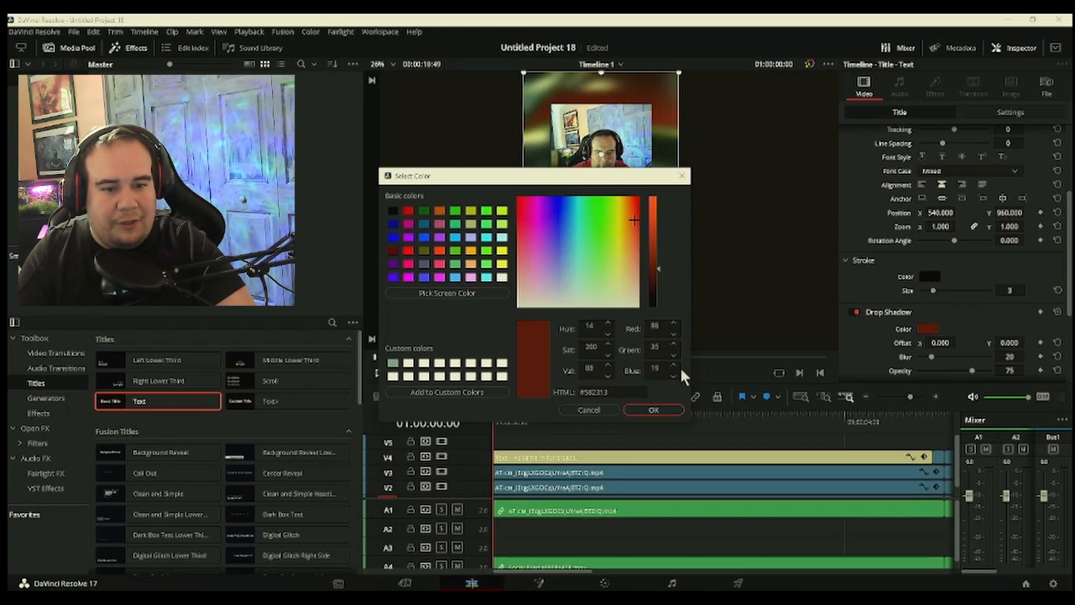
click(677, 408)
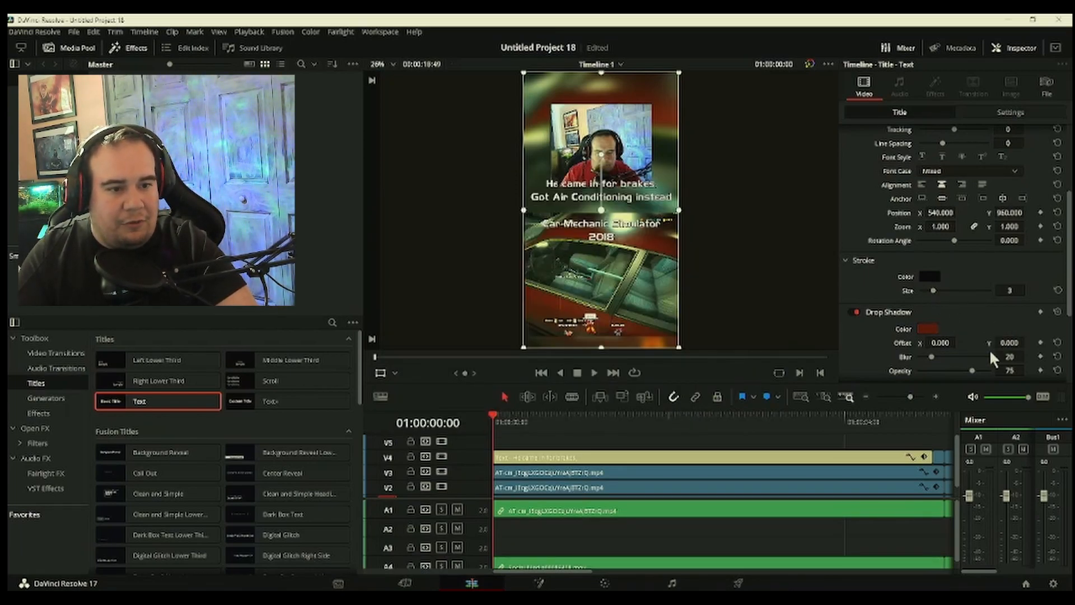
drag(946, 343, 959, 342)
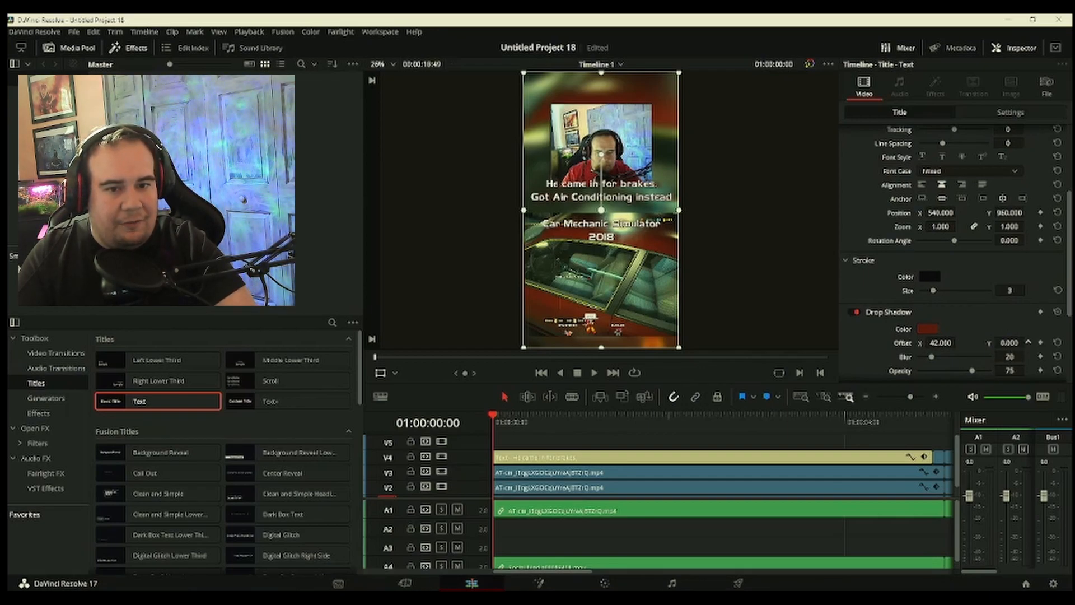
drag(1028, 342, 1028, 342)
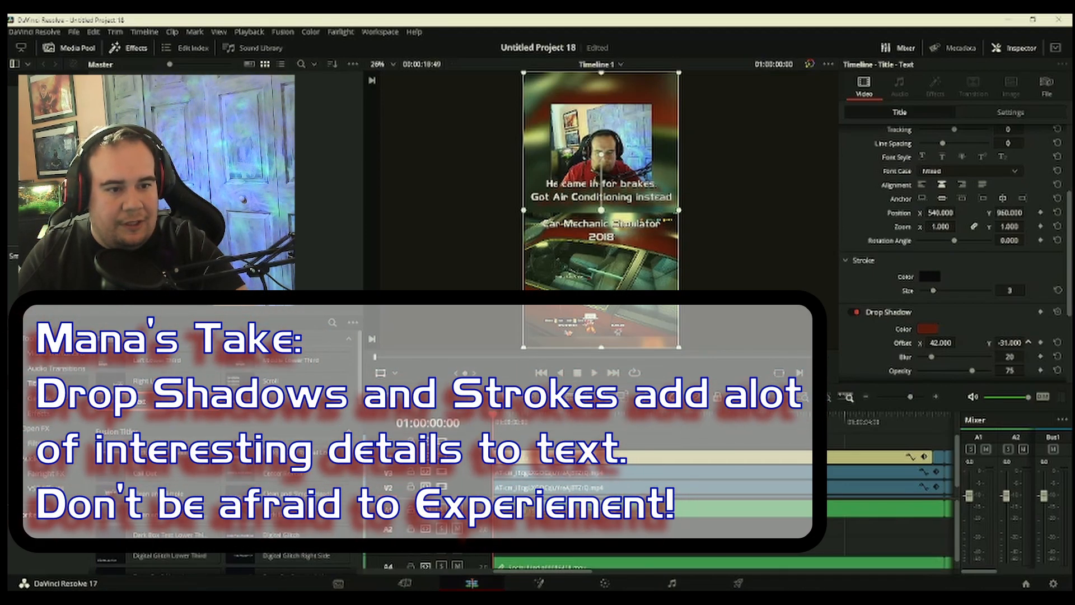
Check the title's background settings and move the title down in the preview so its text sits over the gameplay area
scroll(960, 303, down, 3)
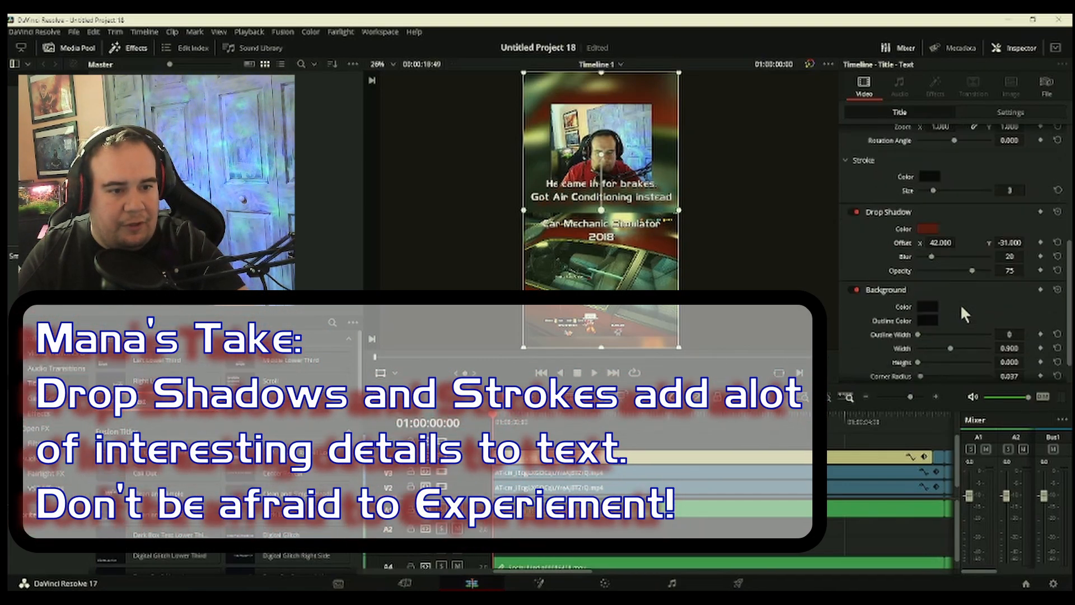
scroll(961, 308, down, 1)
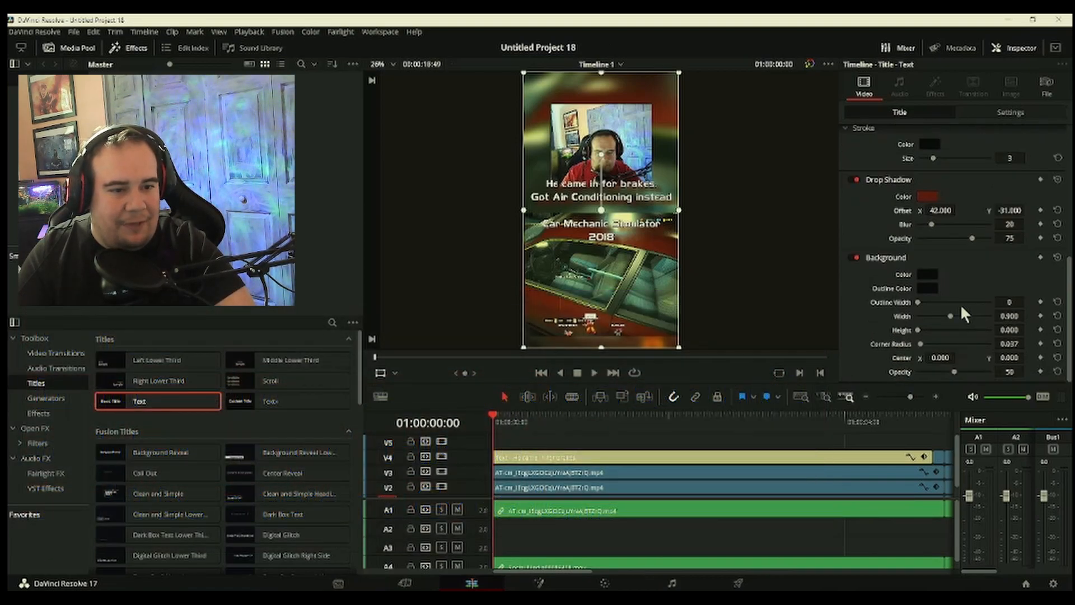
scroll(959, 303, up, 4)
drag(617, 273, 618, 329)
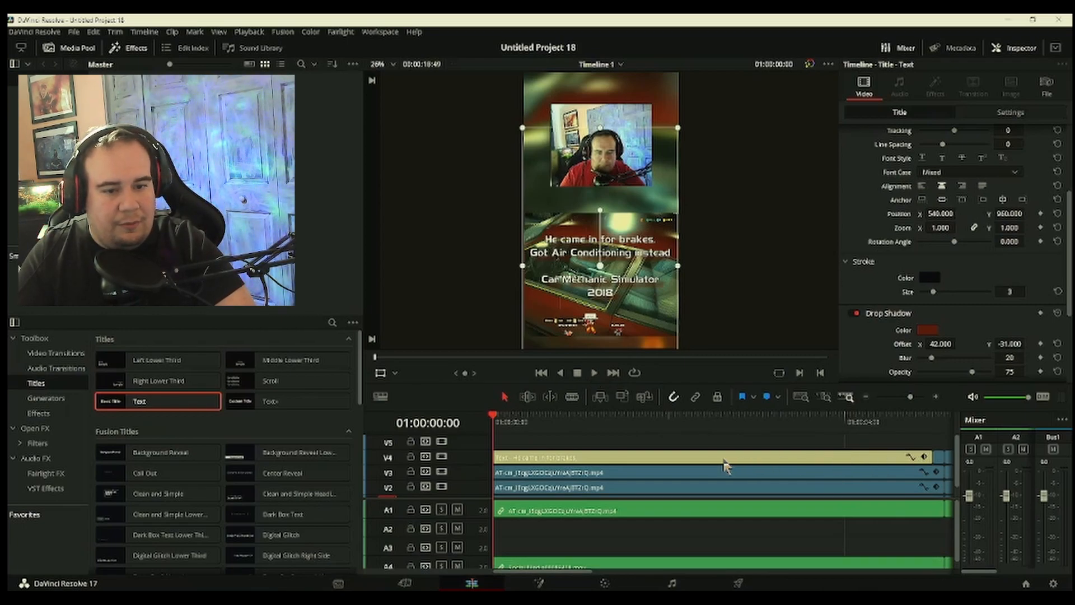
Move the title clip up to V5 and extend the V4 banner clip back to the timeline start
drag(725, 465, 726, 451)
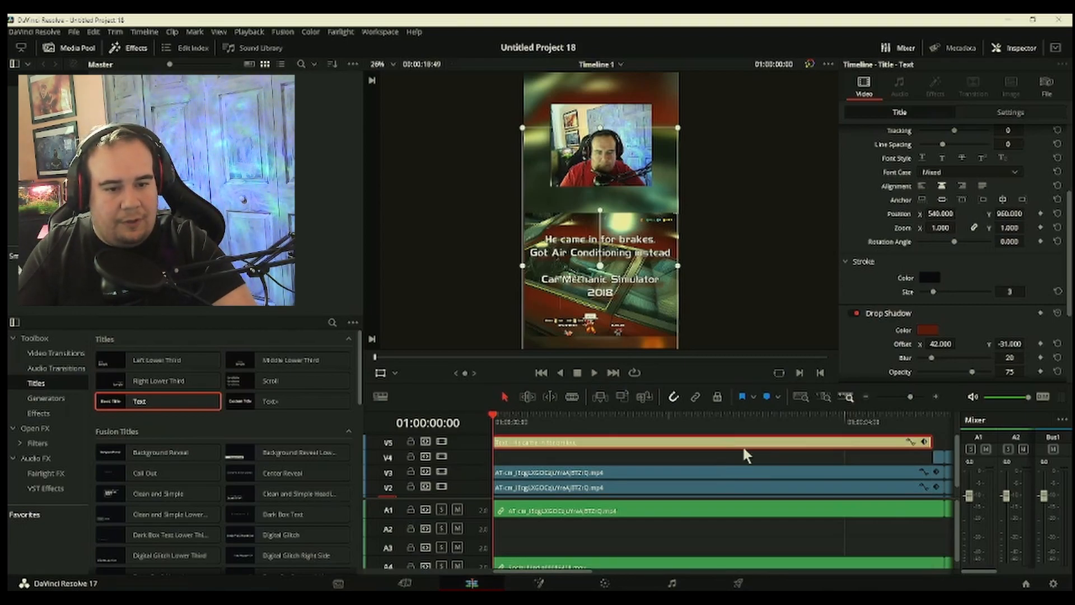
click(938, 457)
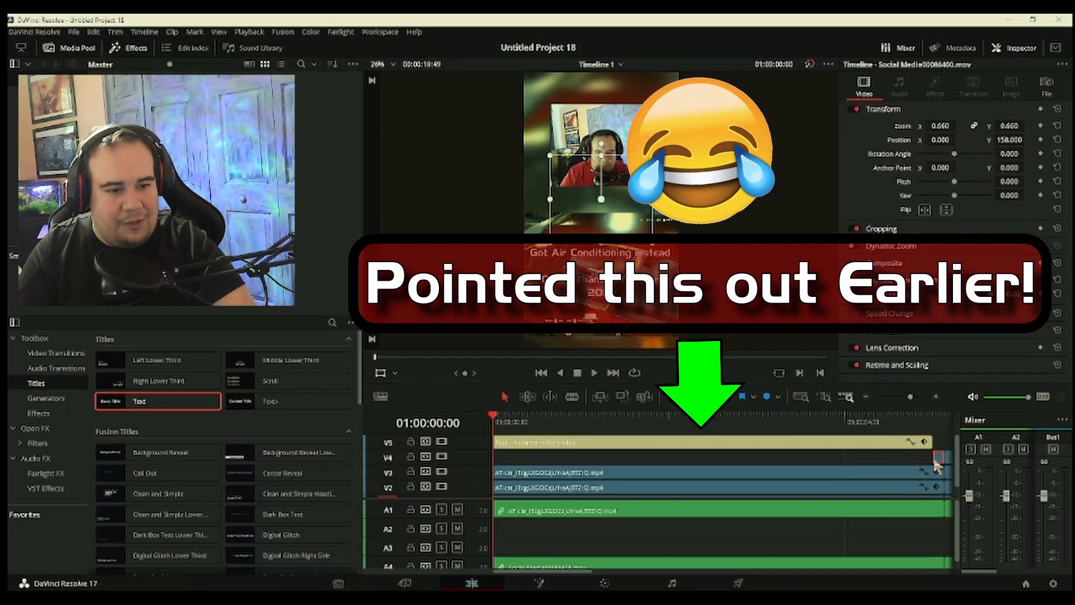
drag(936, 460, 491, 472)
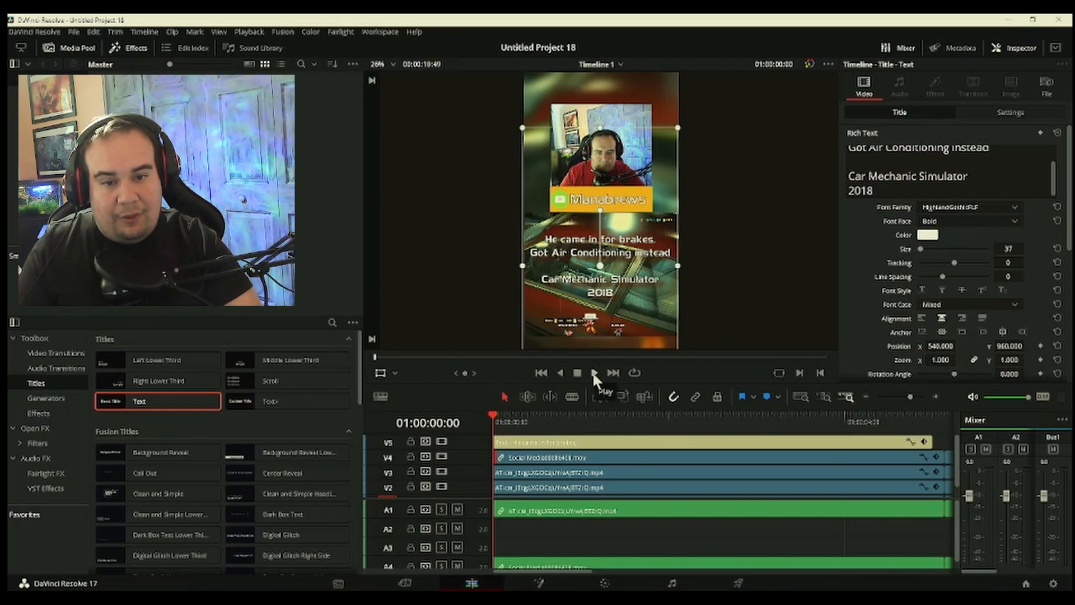
Preview the title from the timeline start, and shorten the V5 title clip from its end to just under half its length
click(594, 373)
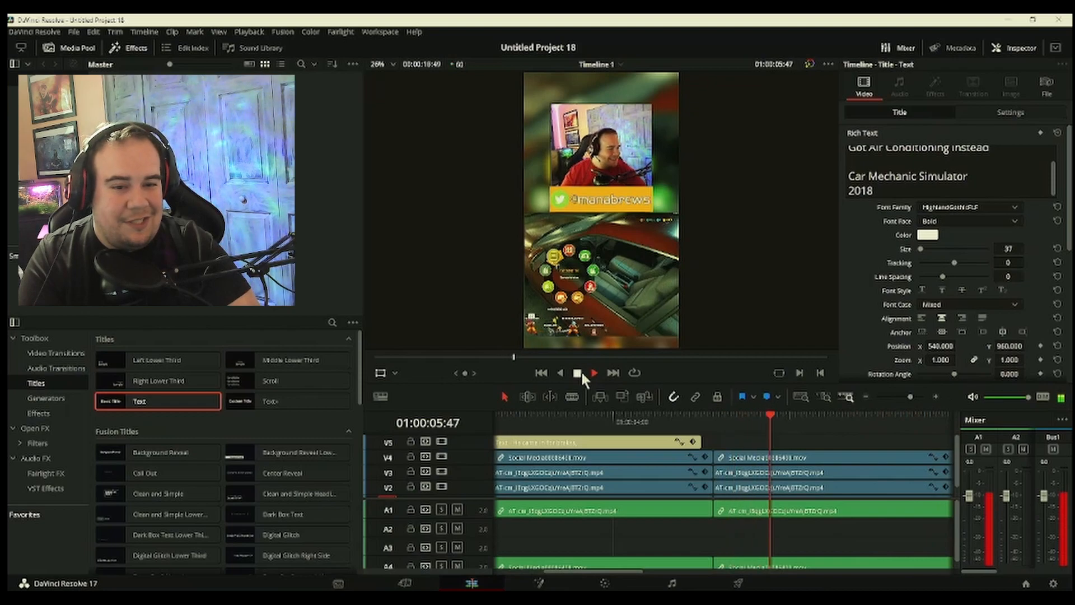
click(579, 373)
drag(573, 418, 470, 431)
click(882, 445)
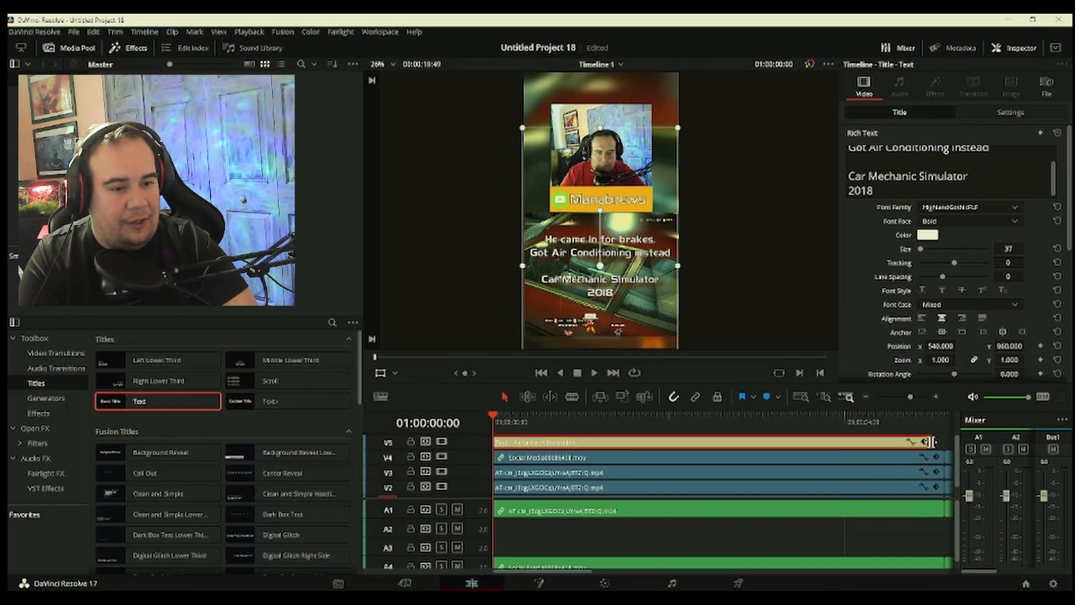
drag(929, 442, 698, 456)
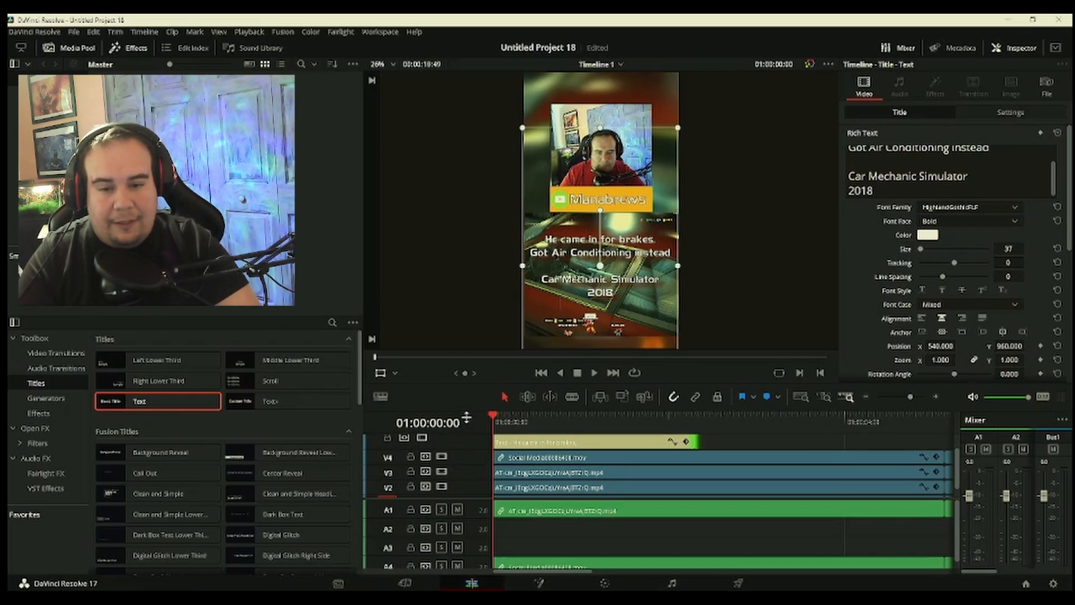
Enlarge the V5 track, add a short fade-out at the end of the title clip, and play back the timeline
scroll(571, 463, up, 2)
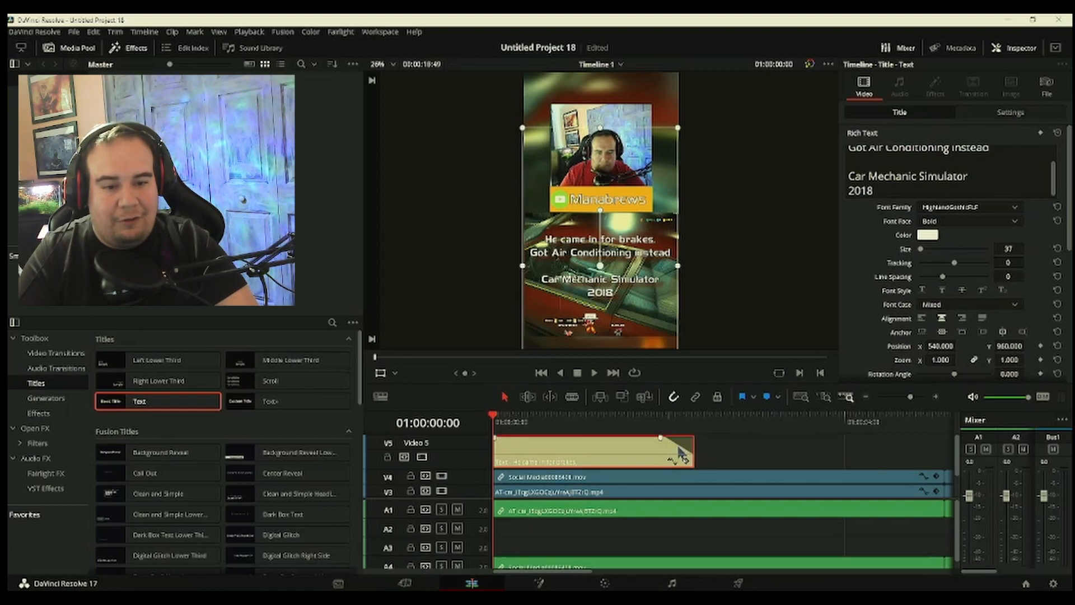
drag(661, 438, 656, 438)
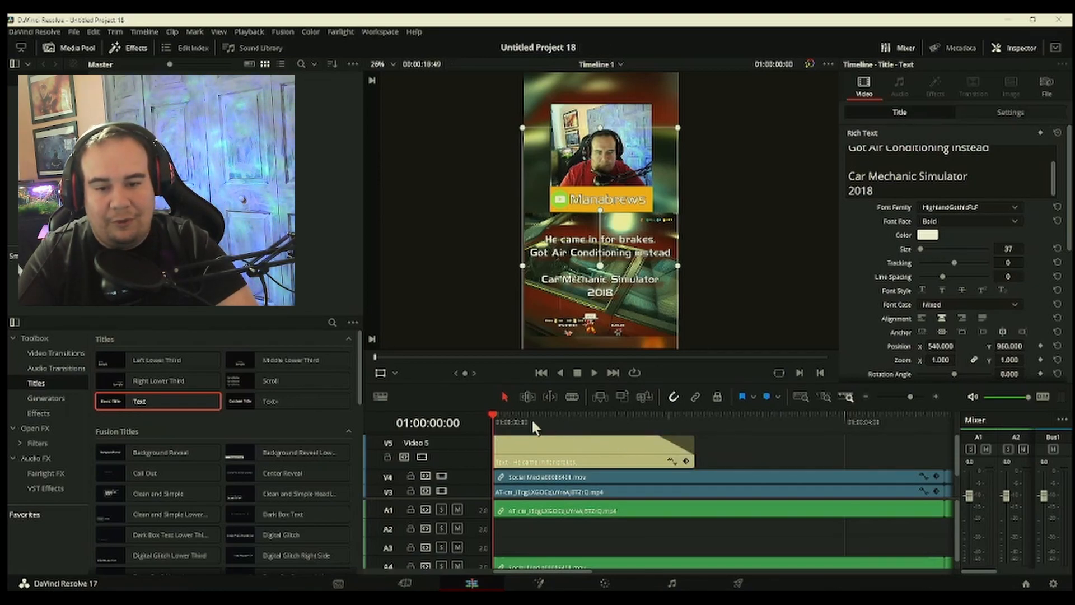
click(593, 374)
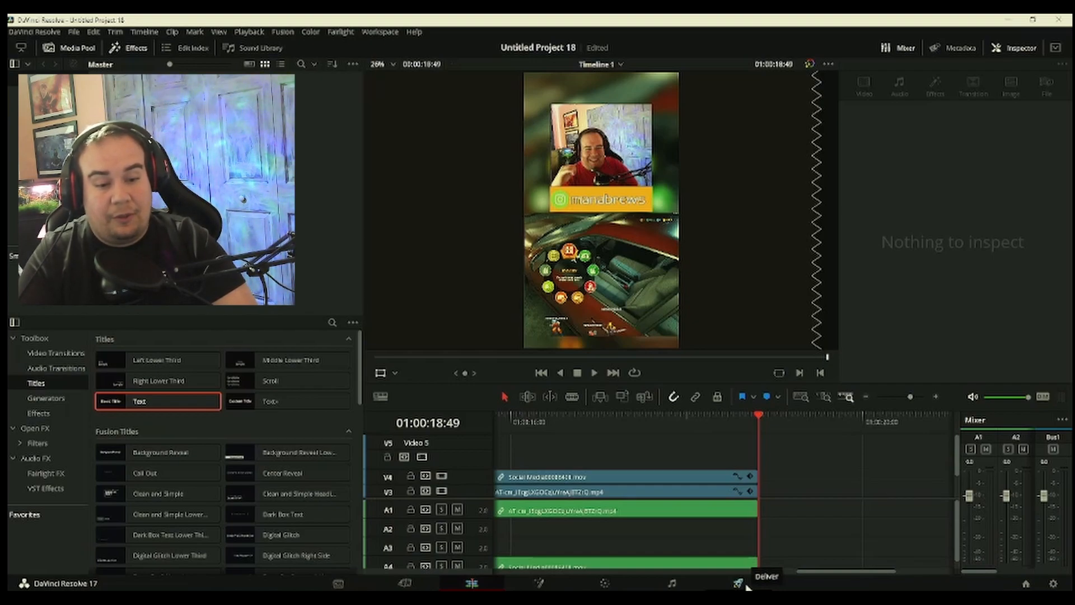
Switch to the Deliver page and set the render filename to Car Mechanic Clip
click(738, 582)
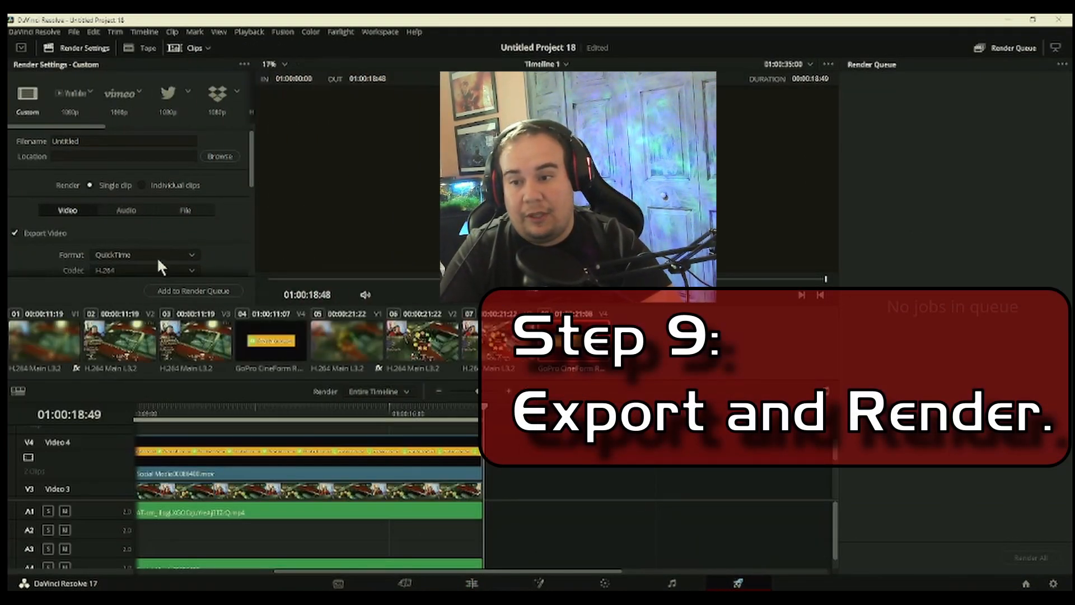
double_click(109, 141)
text(C)
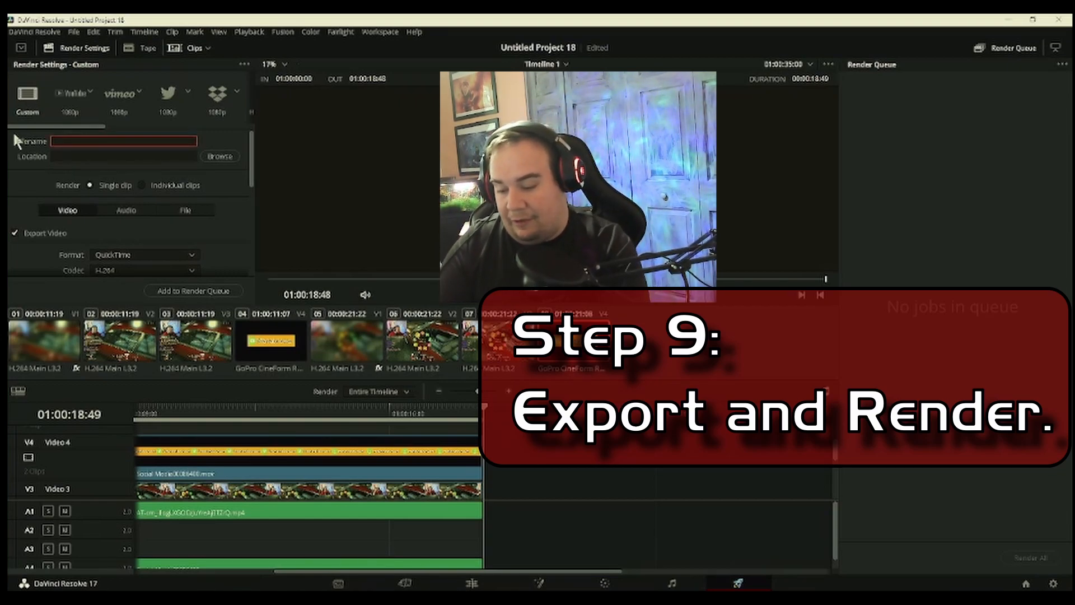
text(ar)
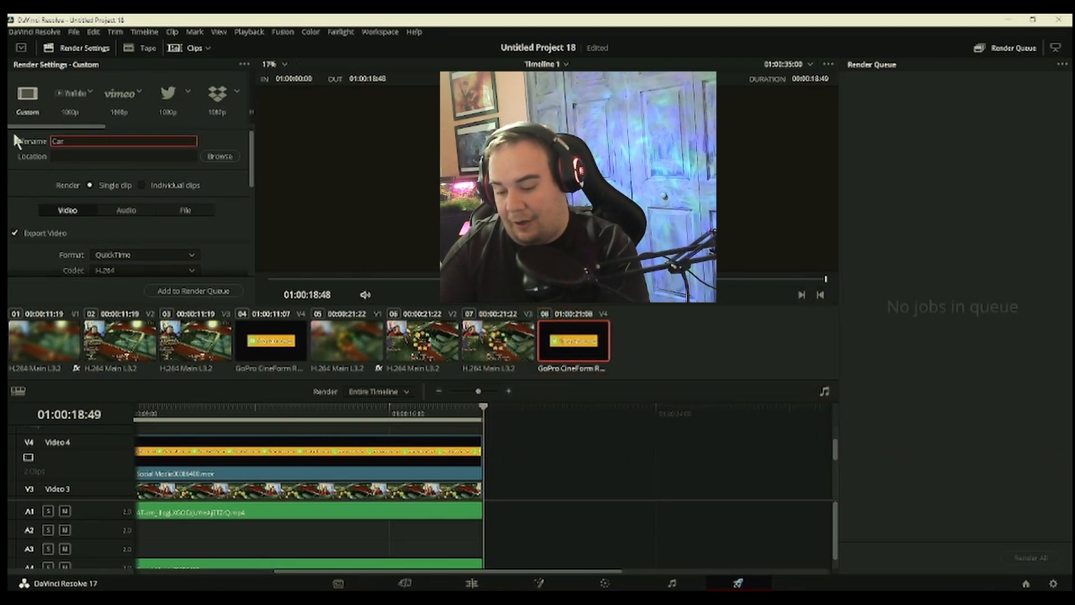
text( Mechanic Clip)
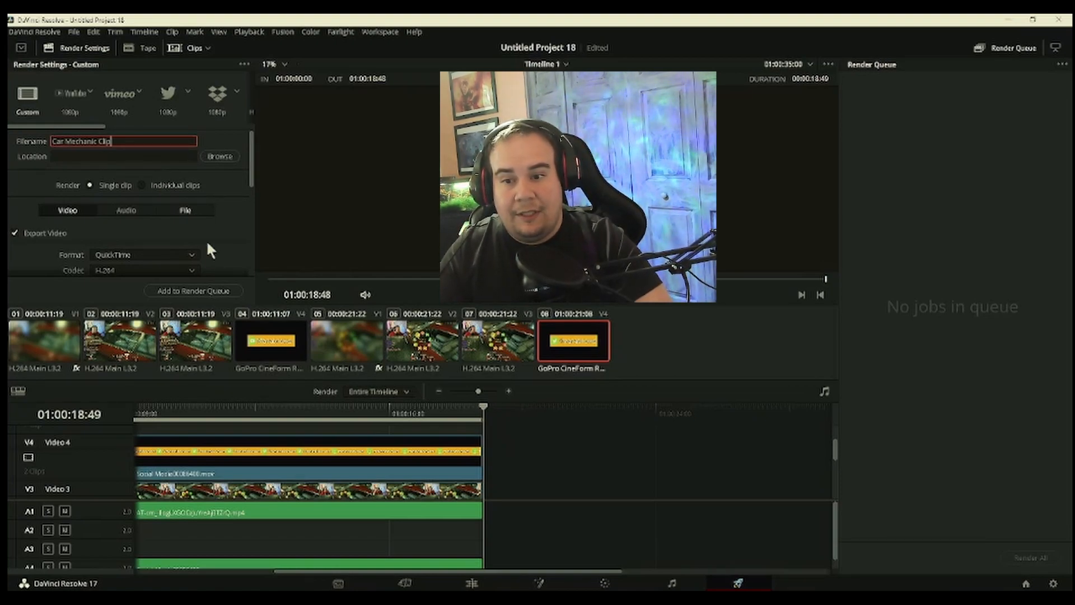
Add the Car Mechanic Clip export to the render queue and start rendering it
click(201, 290)
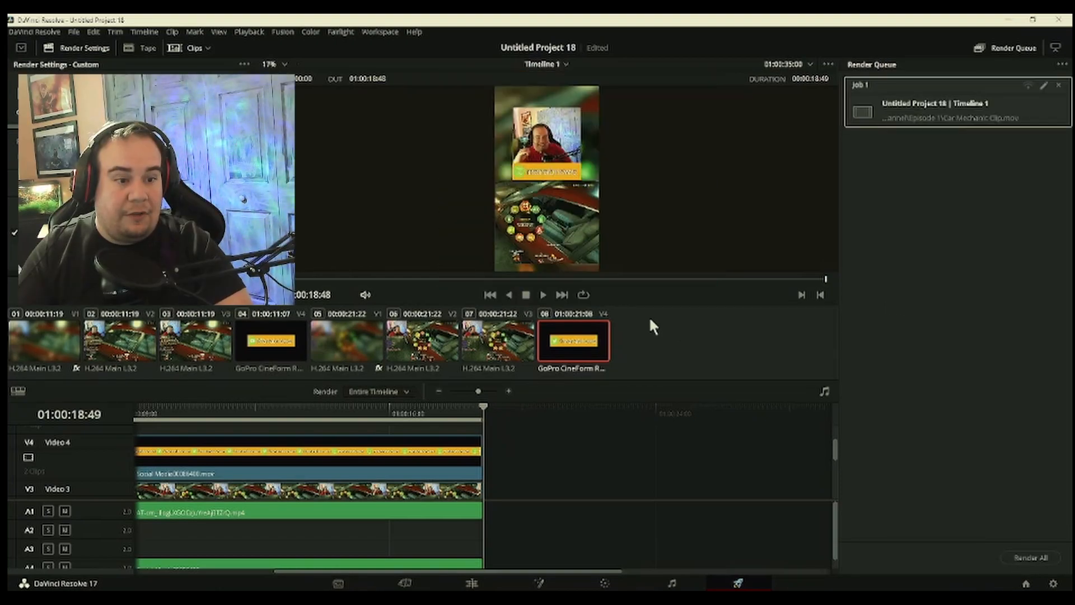
click(1021, 558)
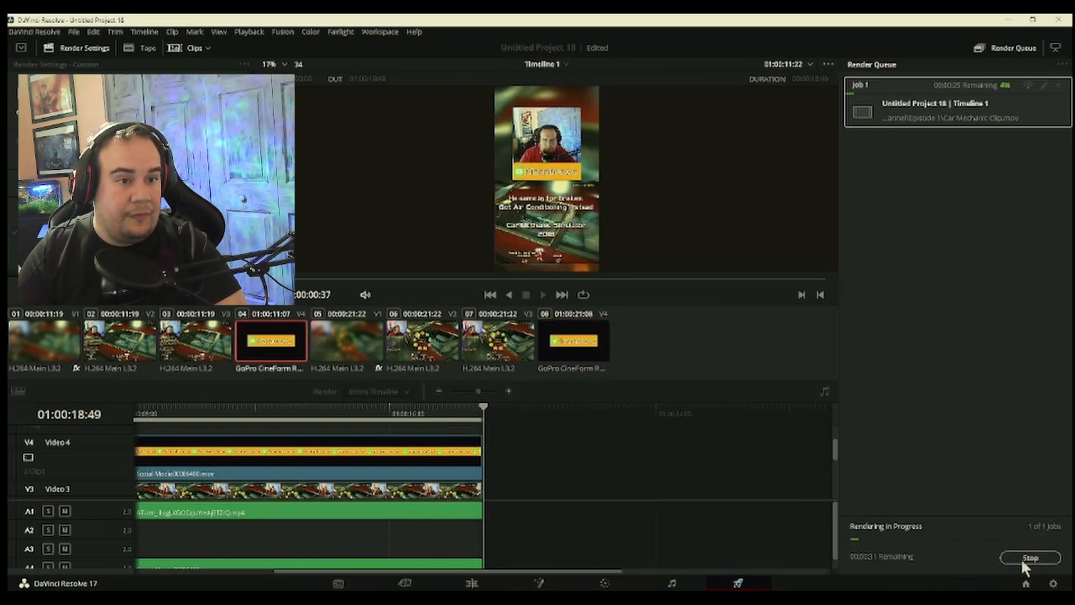